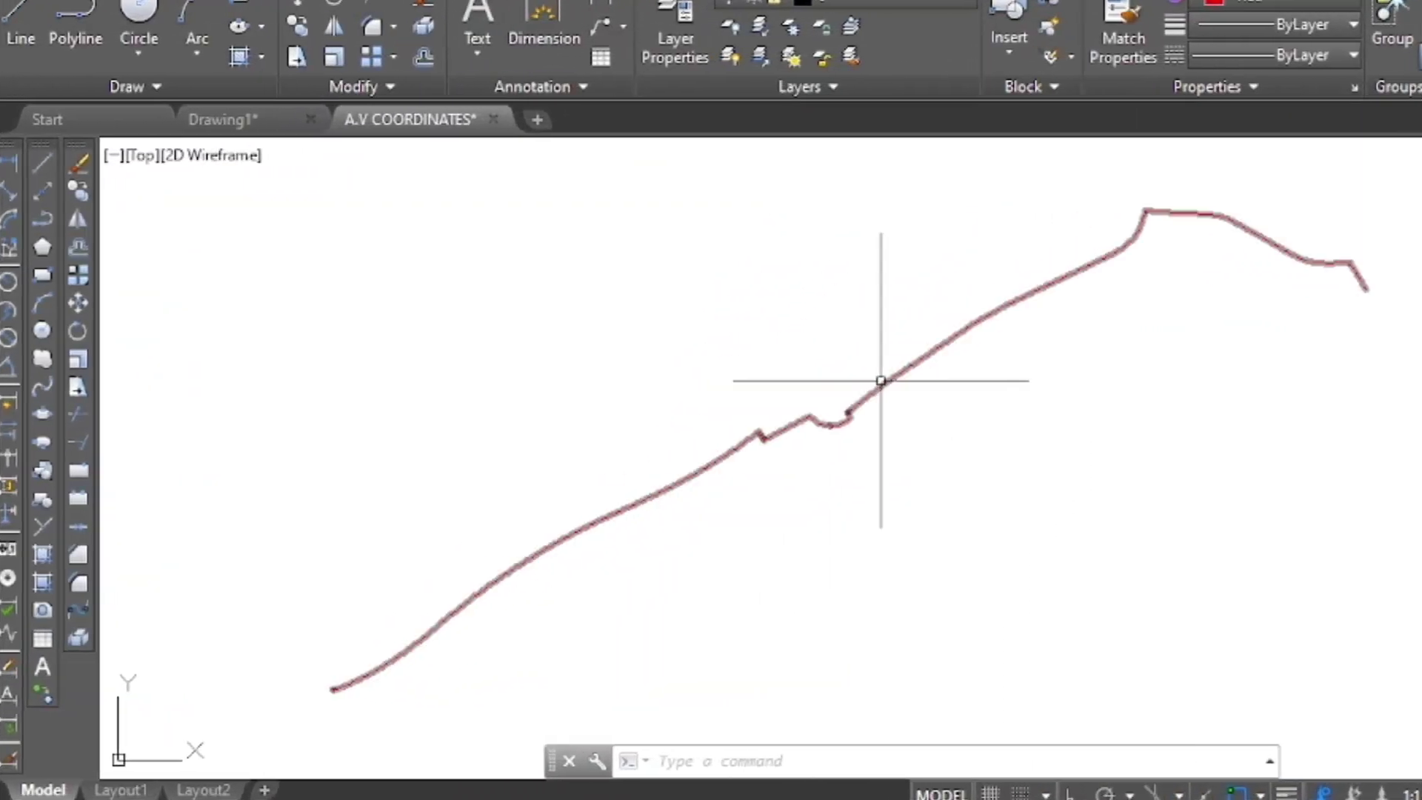
# - Delete the thick copy of the road polyline
pyautogui.click(880, 381)
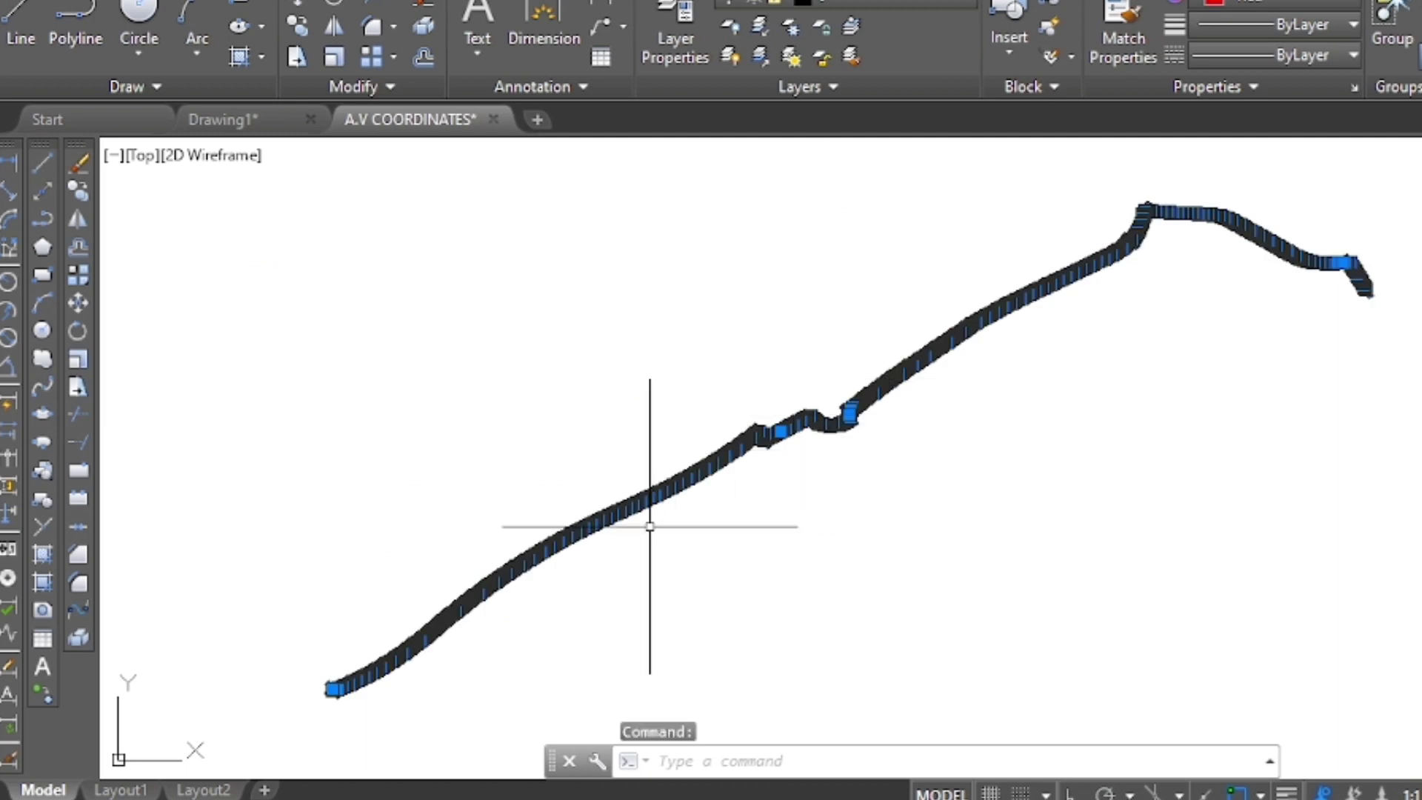
pyautogui.press('Delete')
pyautogui.press('Escape')
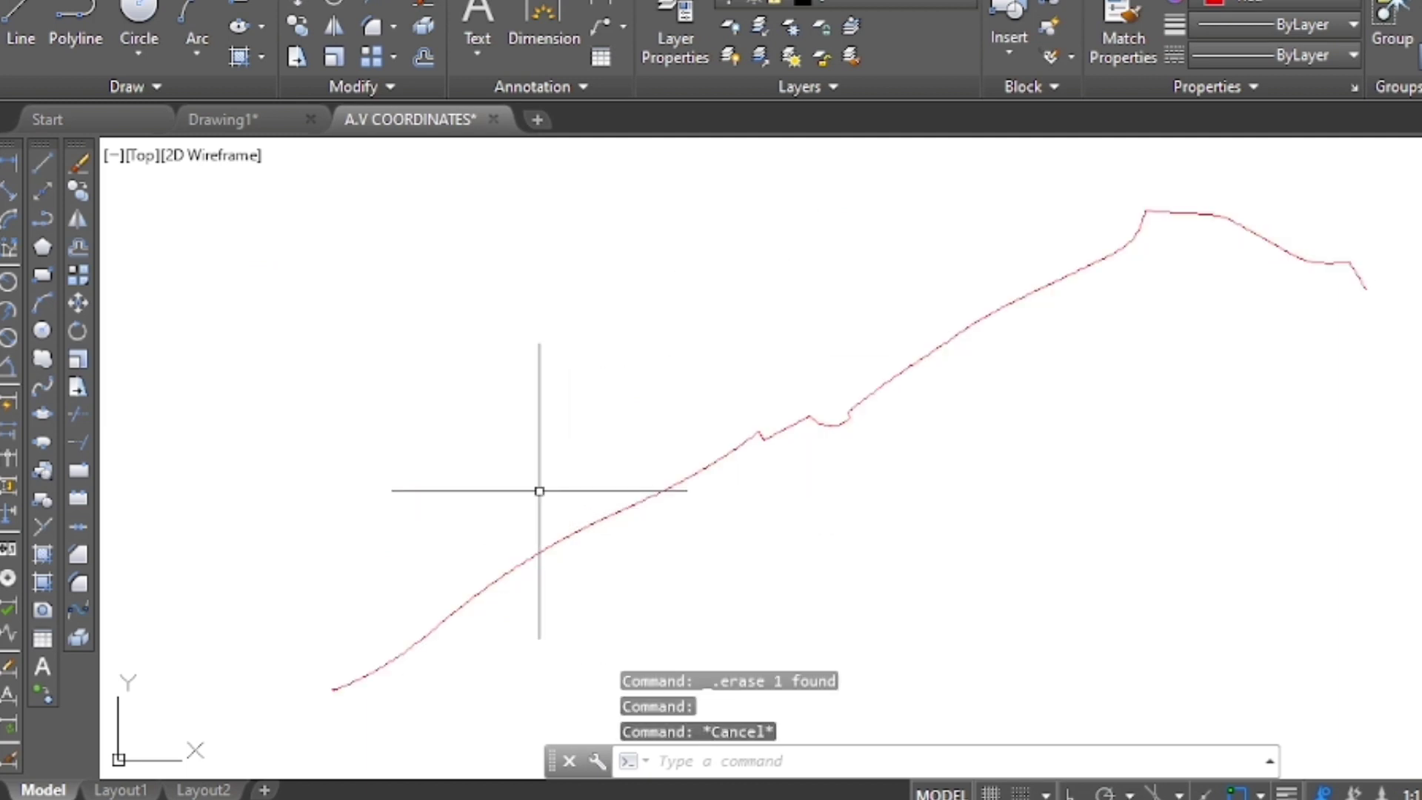
# - Load the AUTO DIMENSION routine with APPLOAD
pyautogui.write('a')
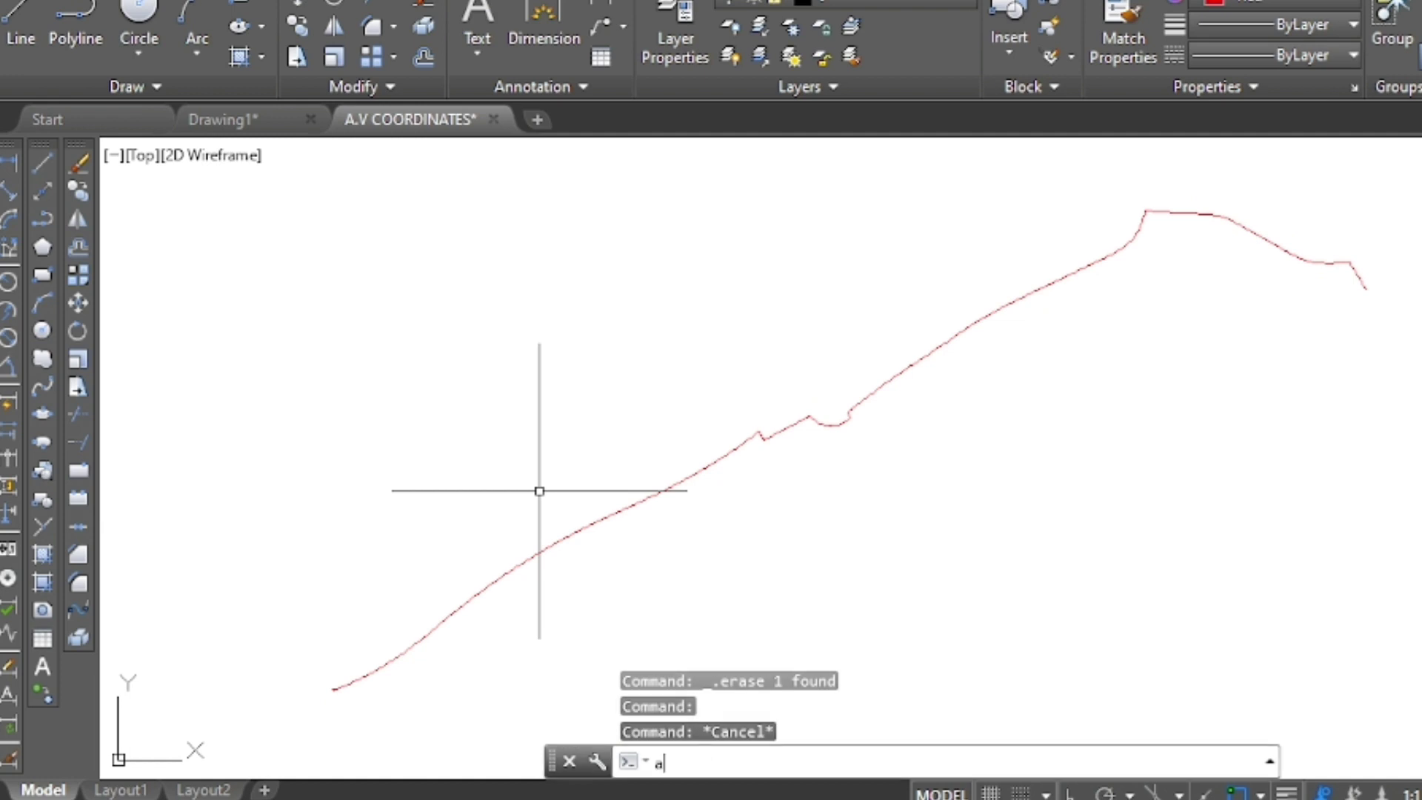
pyautogui.write('pp')
pyautogui.press('Return')
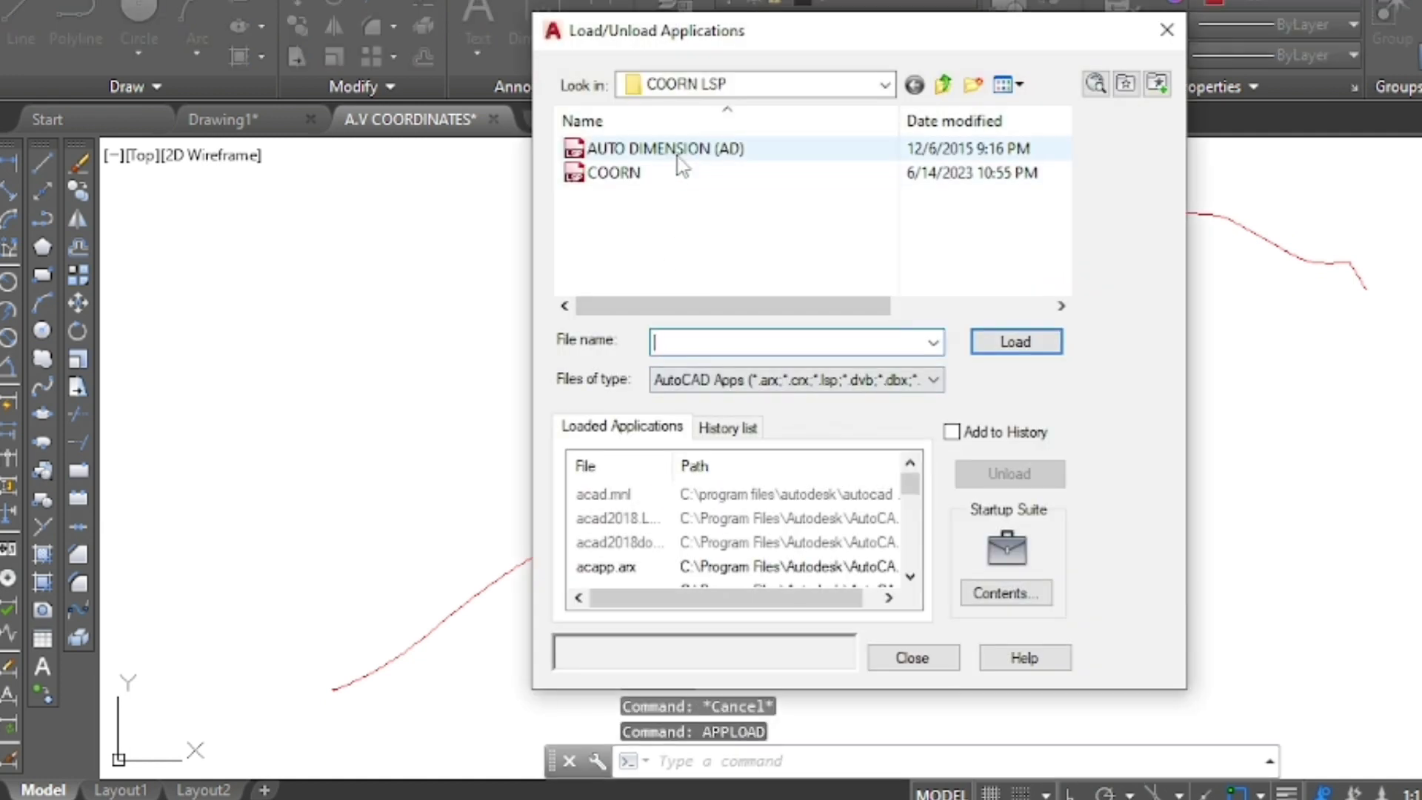
pyautogui.click(678, 150)
pyautogui.click(1026, 342)
pyautogui.click(911, 657)
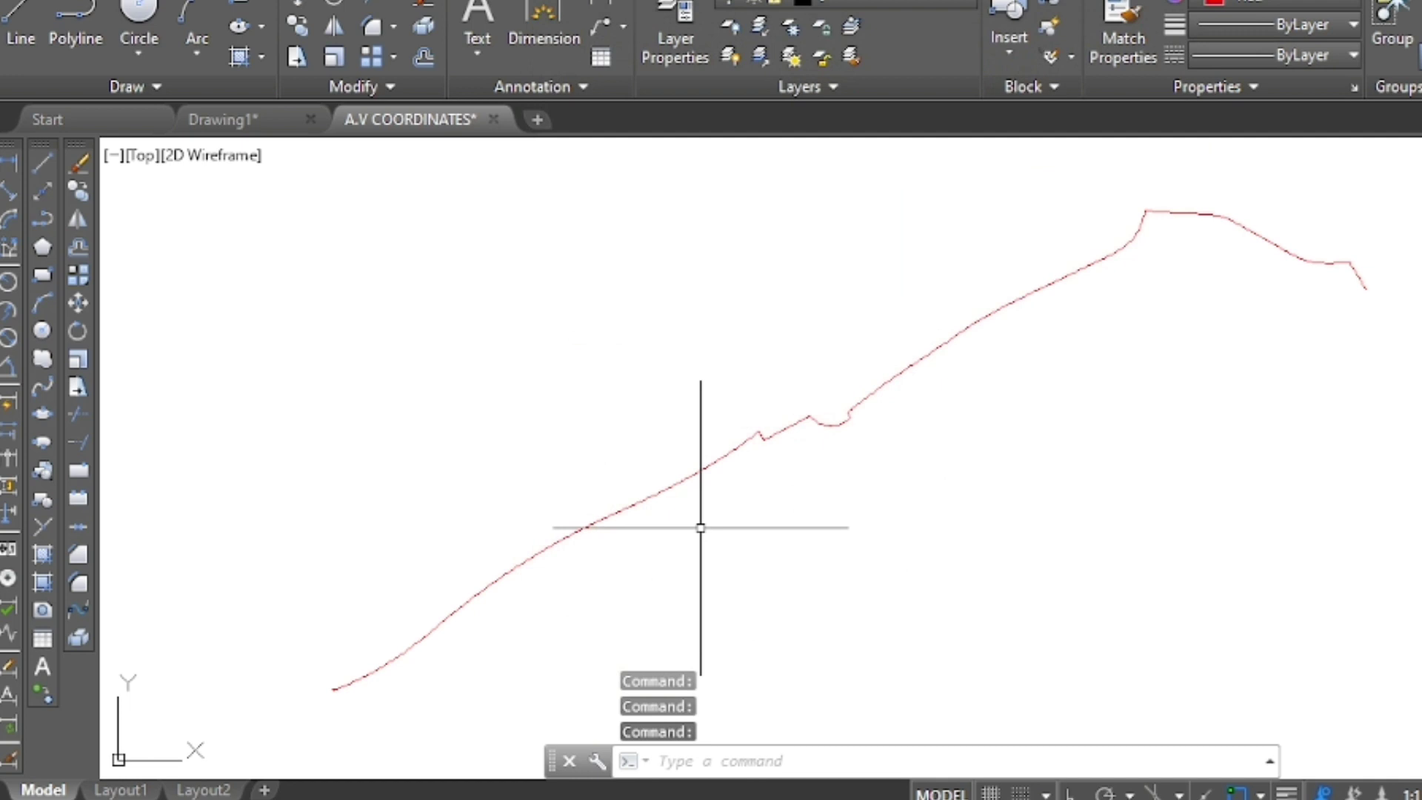
# - Run AUTO DIMENSION on the red road polyline to label its segment lengths, e.g. 16.0970
pyautogui.write('and')
pyautogui.press('Return')
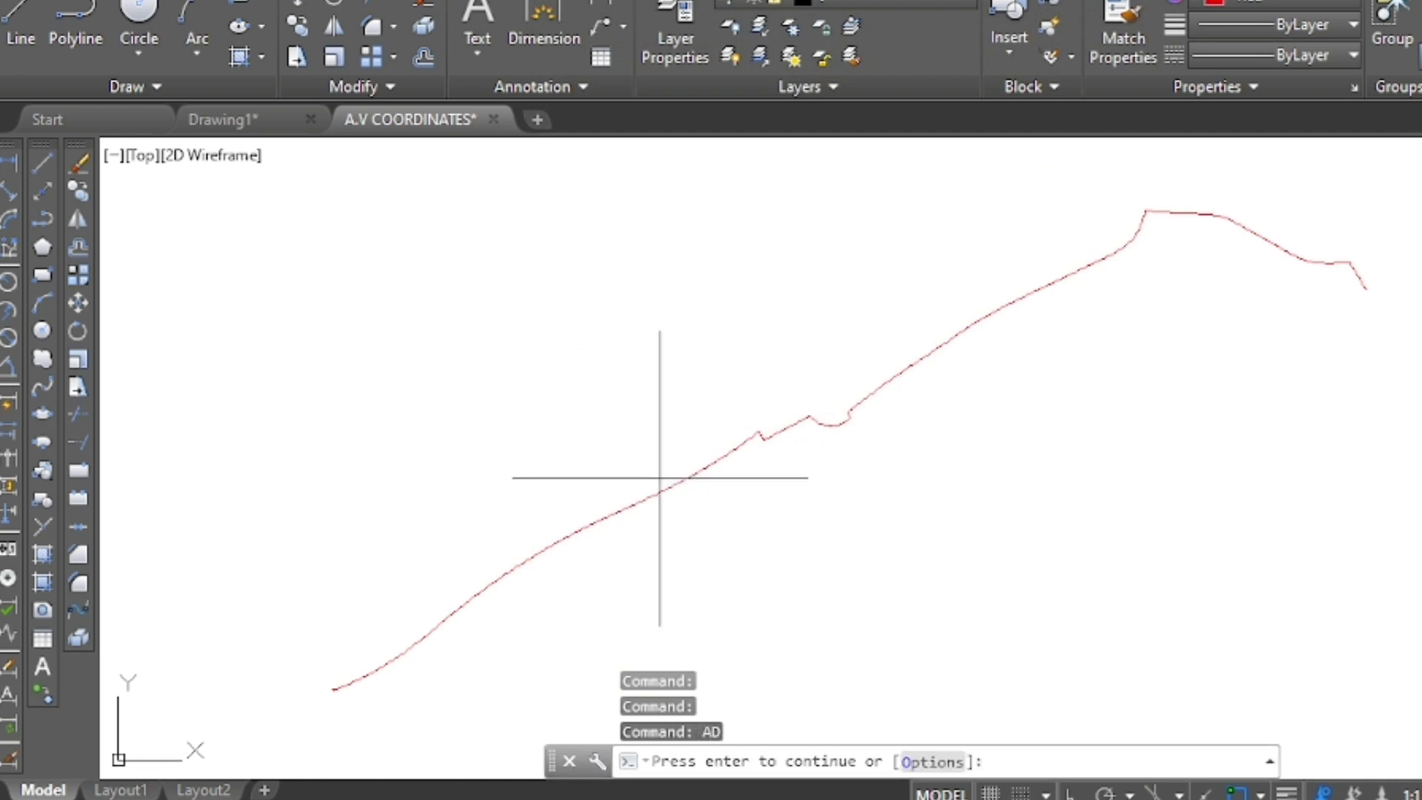
pyautogui.press('Return')
pyautogui.scroll(2, 662, 479)
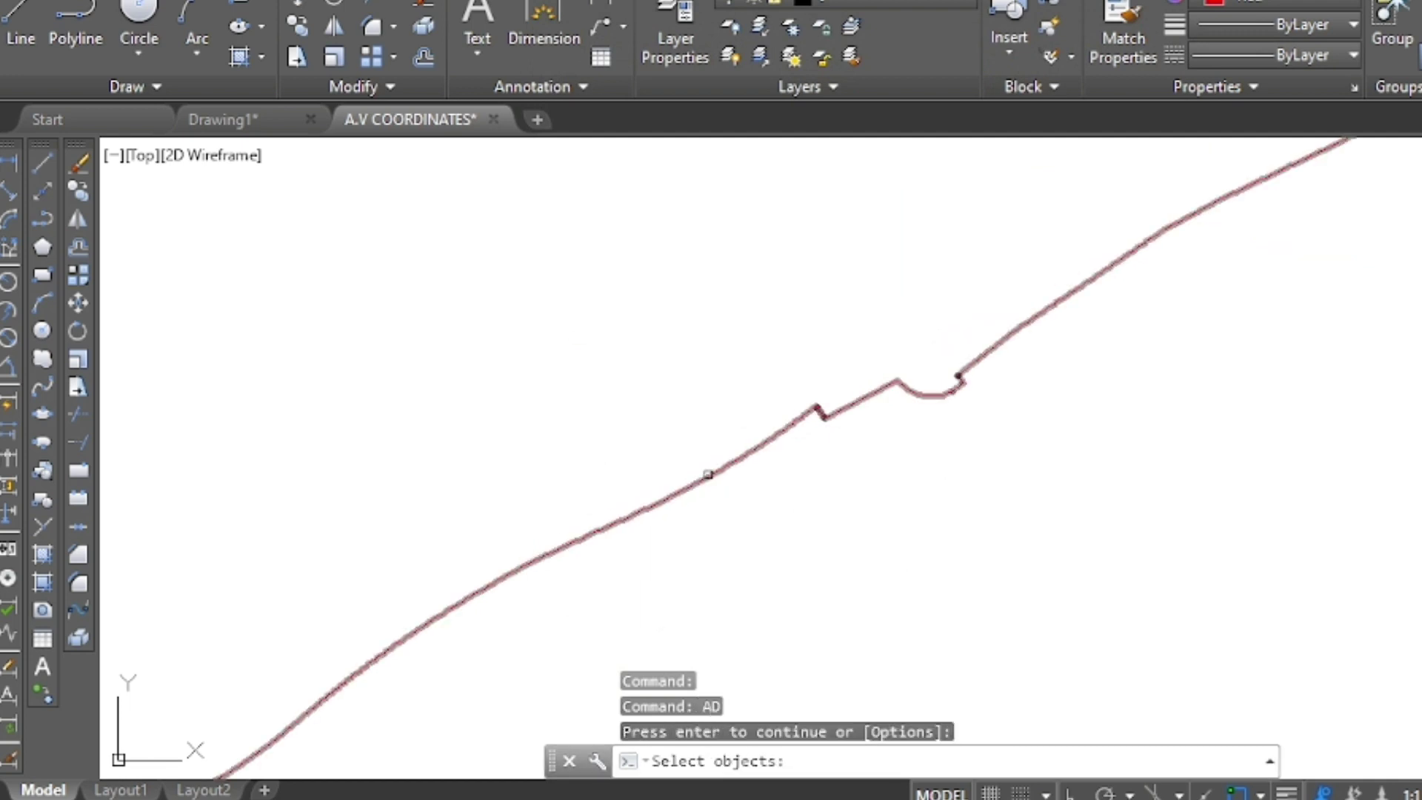
pyautogui.click(703, 469)
pyautogui.press('Return')
pyautogui.scroll(3, 466, 619)
pyautogui.scroll(2, 554, 525)
pyautogui.scroll(-2, 553, 525)
pyautogui.scroll(2, 921, 333)
pyautogui.scroll(-1, 614, 500)
pyautogui.scroll(2, 775, 362)
pyautogui.scroll(-3, 454, 574)
pyautogui.scroll(-2, 454, 574)
pyautogui.scroll(-2, 489, 457)
pyautogui.scroll(3, 968, 296)
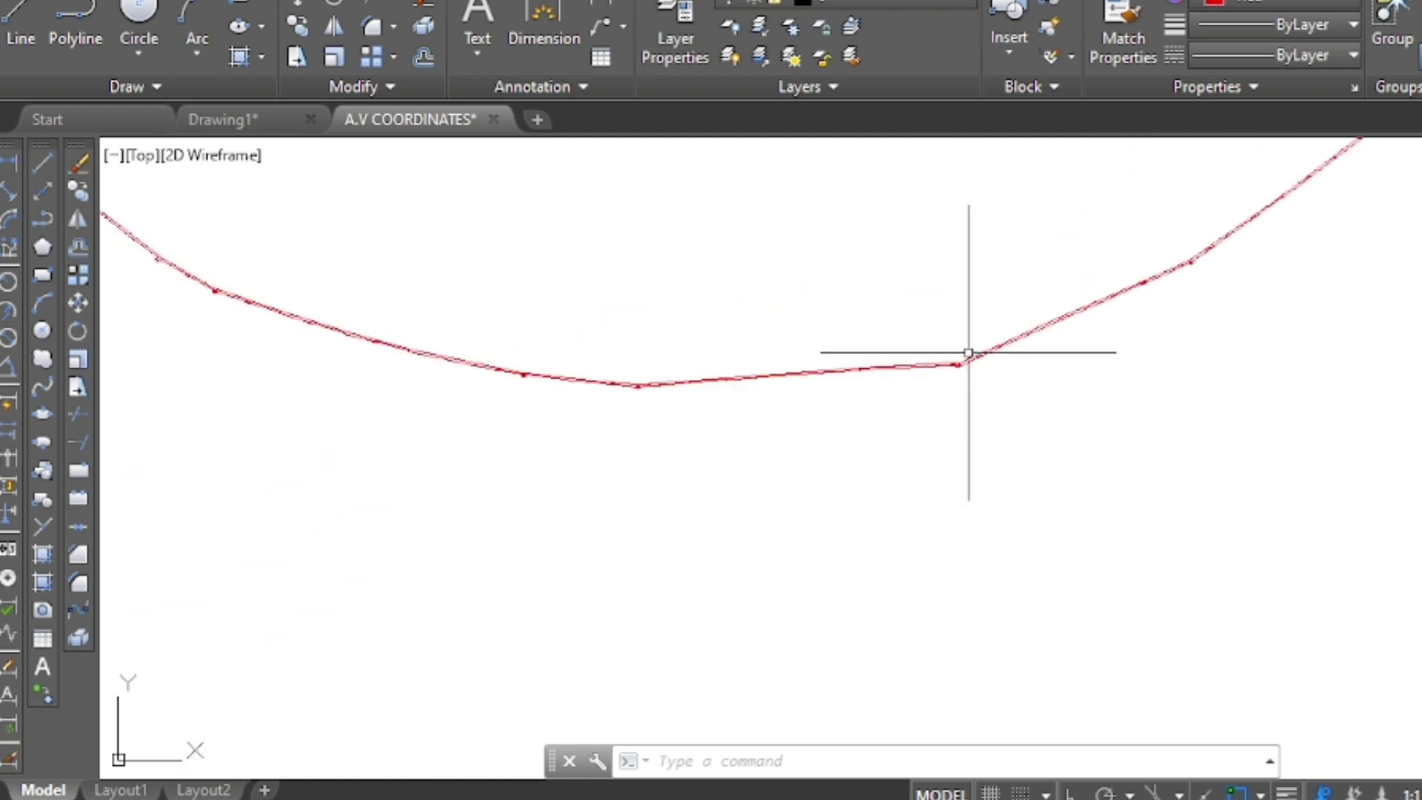
pyautogui.scroll(3, 930, 377)
pyautogui.scroll(-2, 625, 485)
pyautogui.scroll(-2, 634, 498)
pyautogui.scroll(-3, 759, 498)
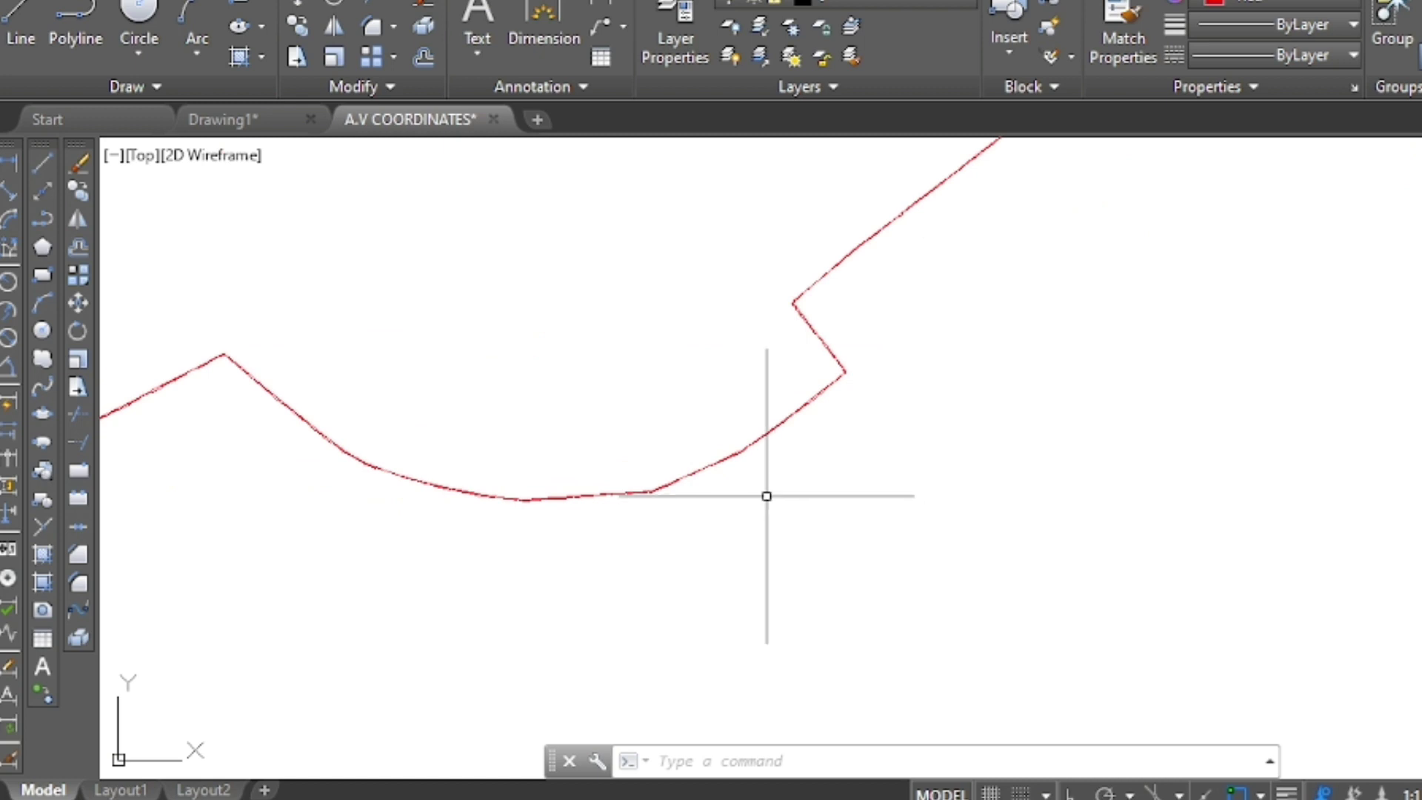
# - Review the Excel 'full as built' chainage and coordinate table, then return to the A.V COORDINATES drawing
pyautogui.click(855, 770)
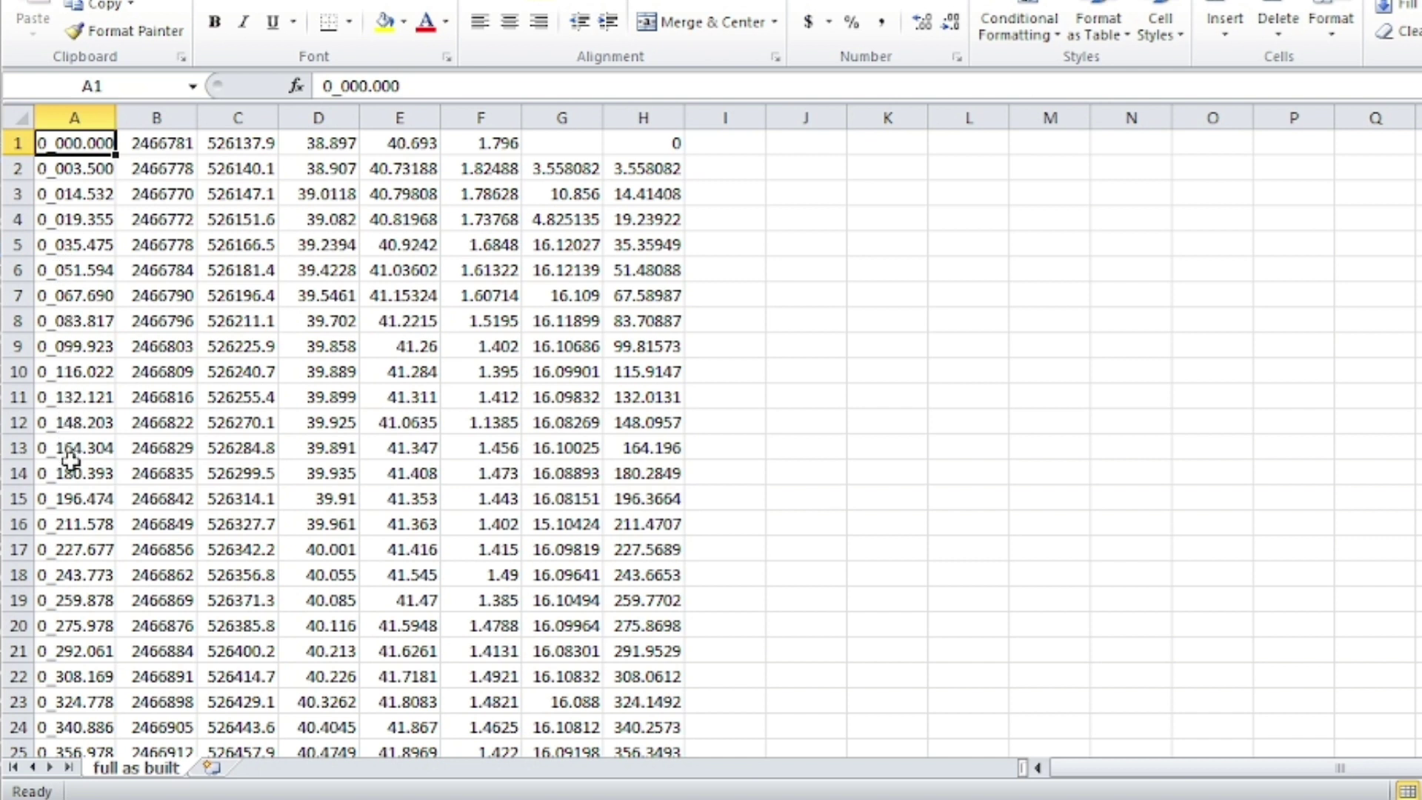
pyautogui.scroll(-3, 70, 461)
pyautogui.scroll(-1, 70, 518)
pyautogui.scroll(-1, 69, 563)
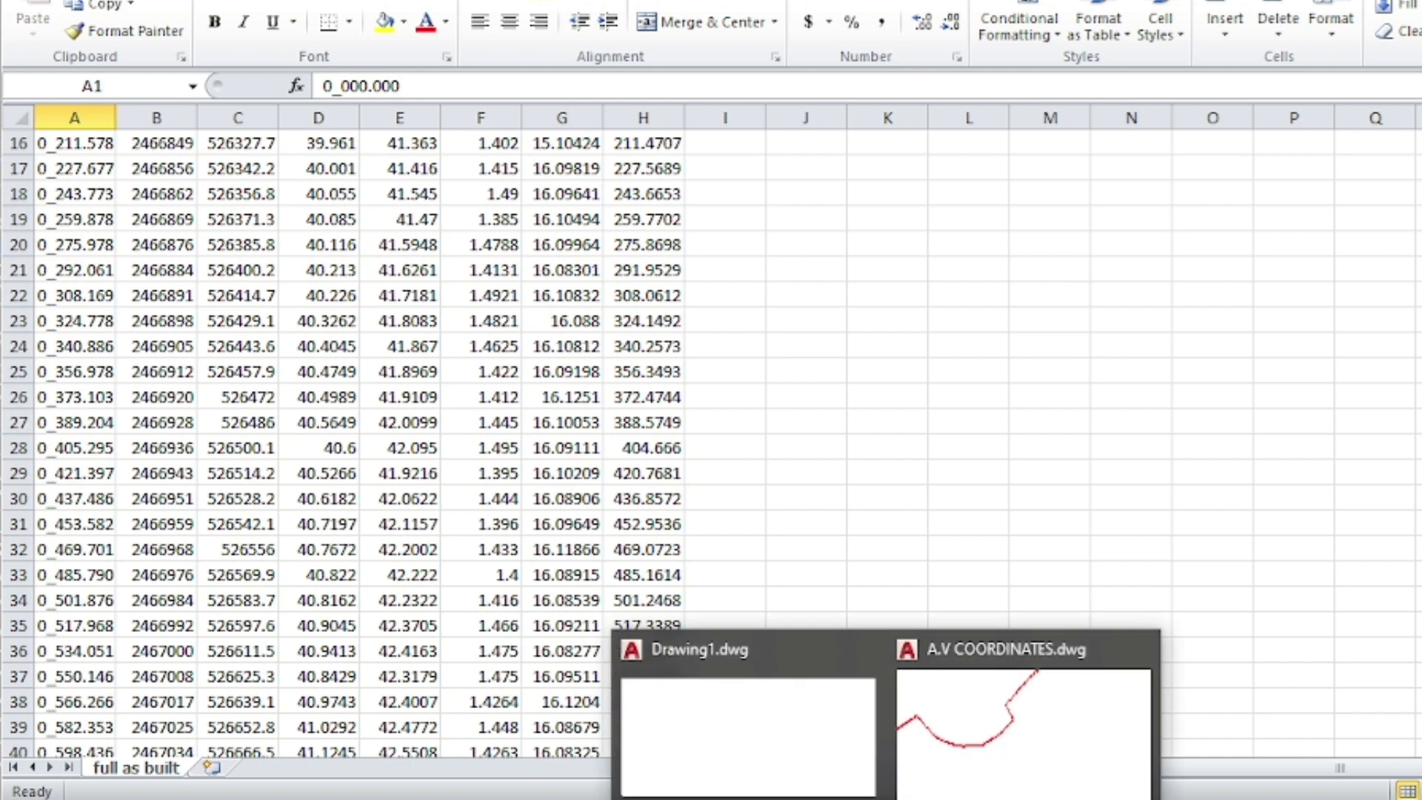
pyautogui.click(976, 650)
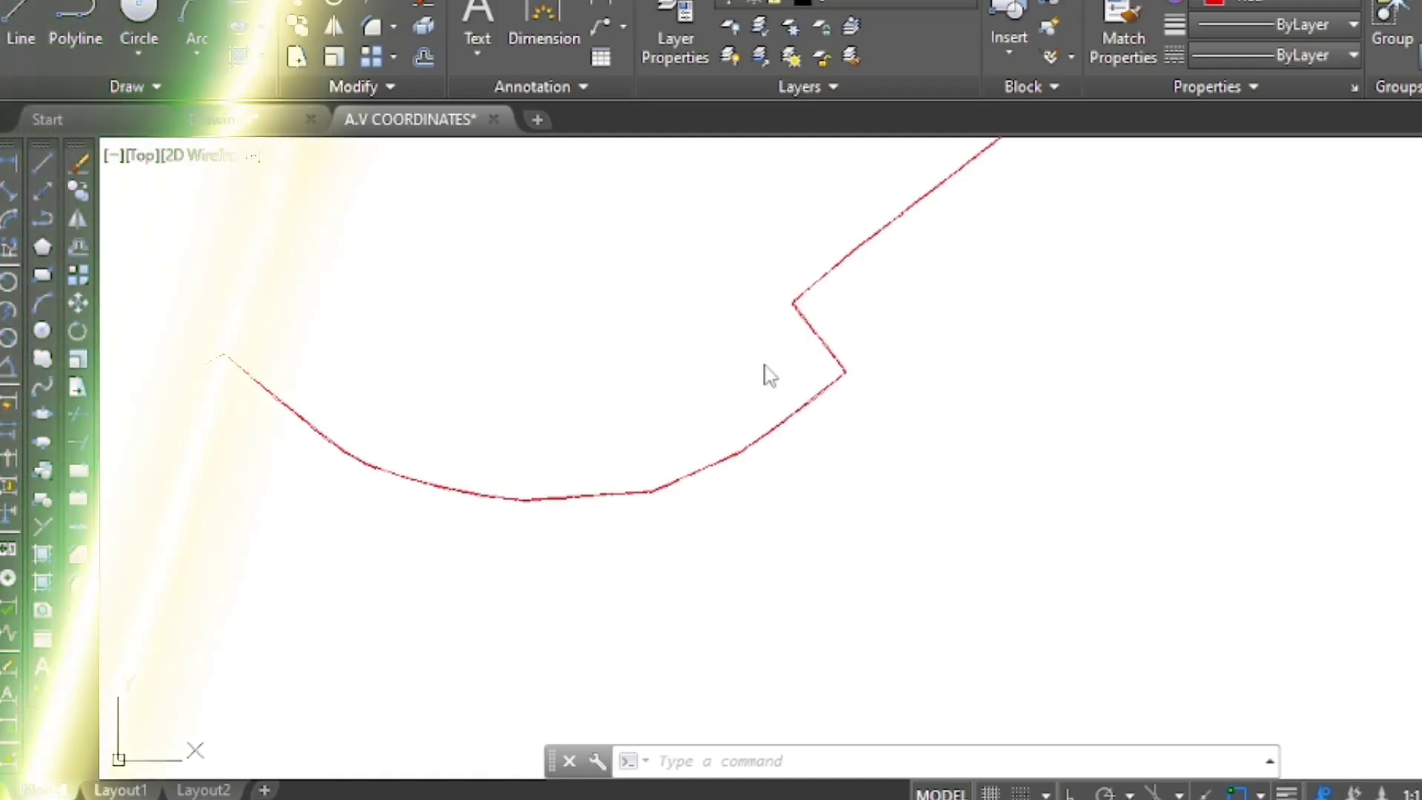
# - Run MEASURE on the red road polyline with a 10-unit segment length
pyautogui.write('m')
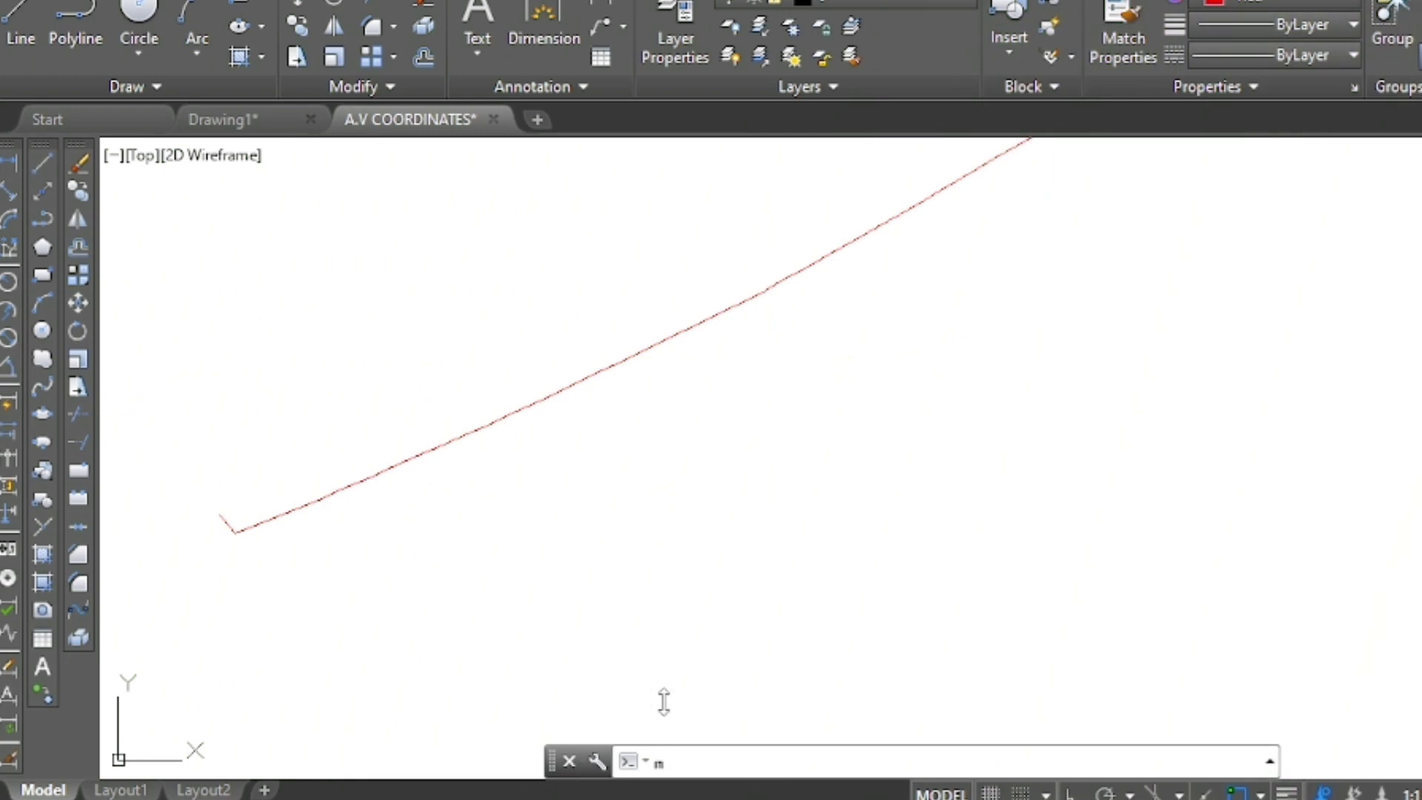
pyautogui.write('e')
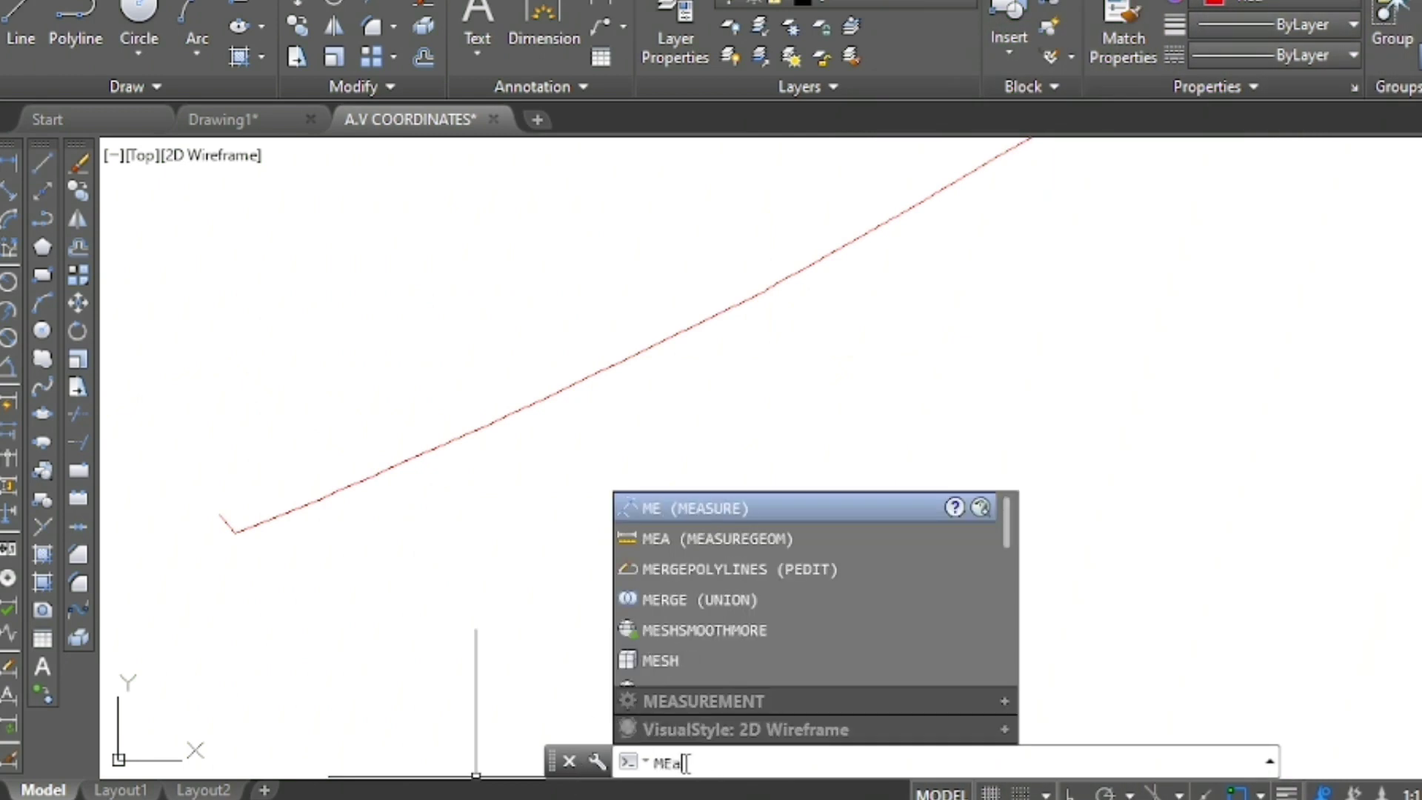
pyautogui.write('s')
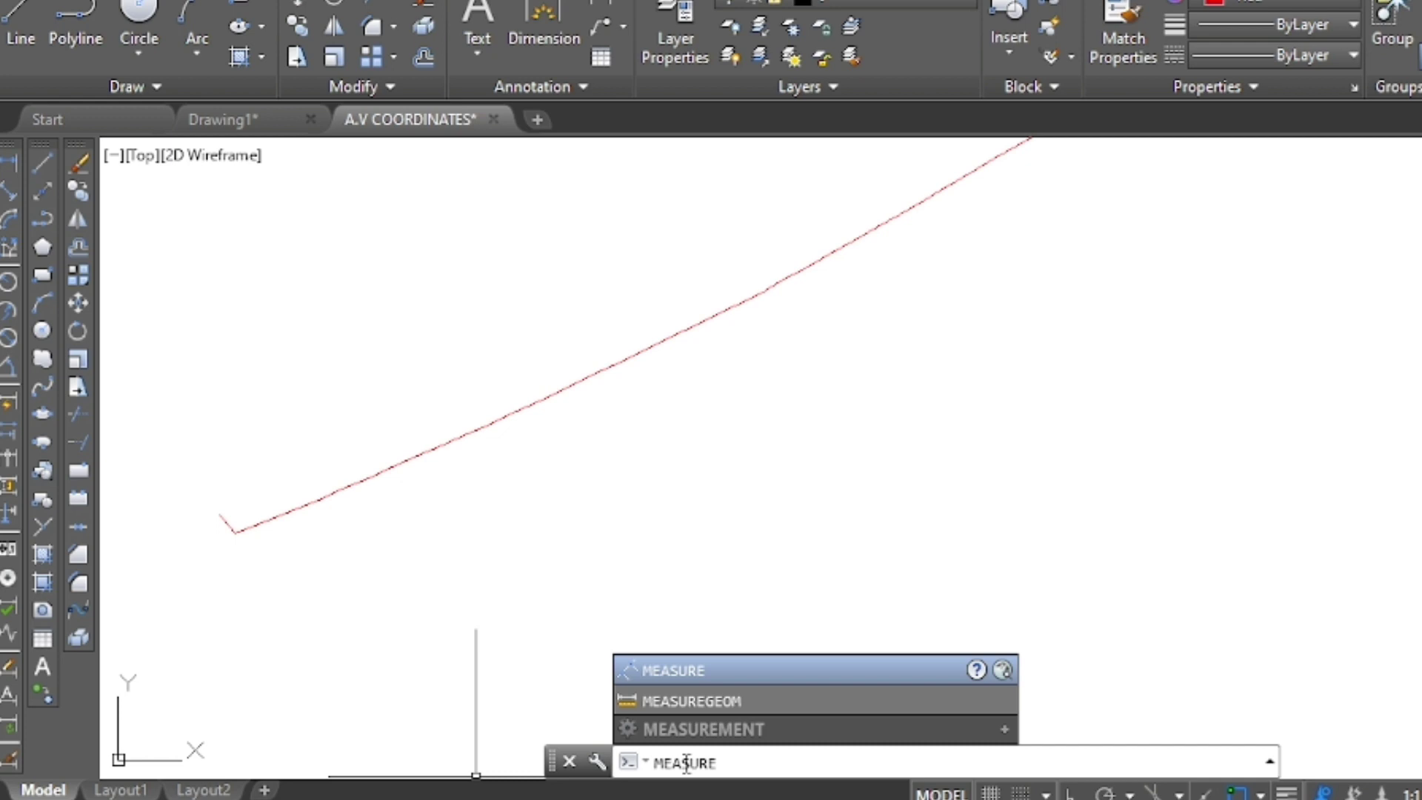
pyautogui.click(778, 670)
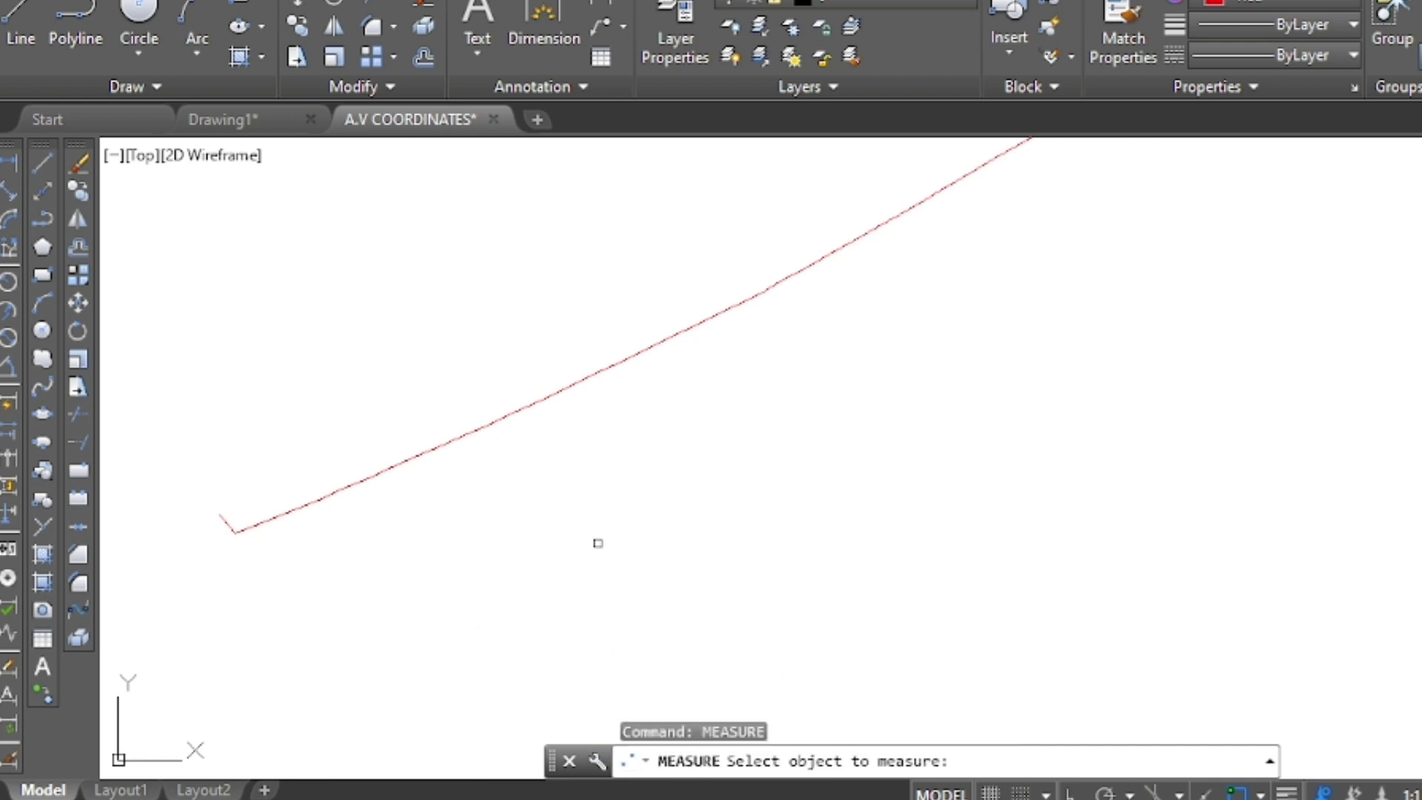
pyautogui.click(492, 425)
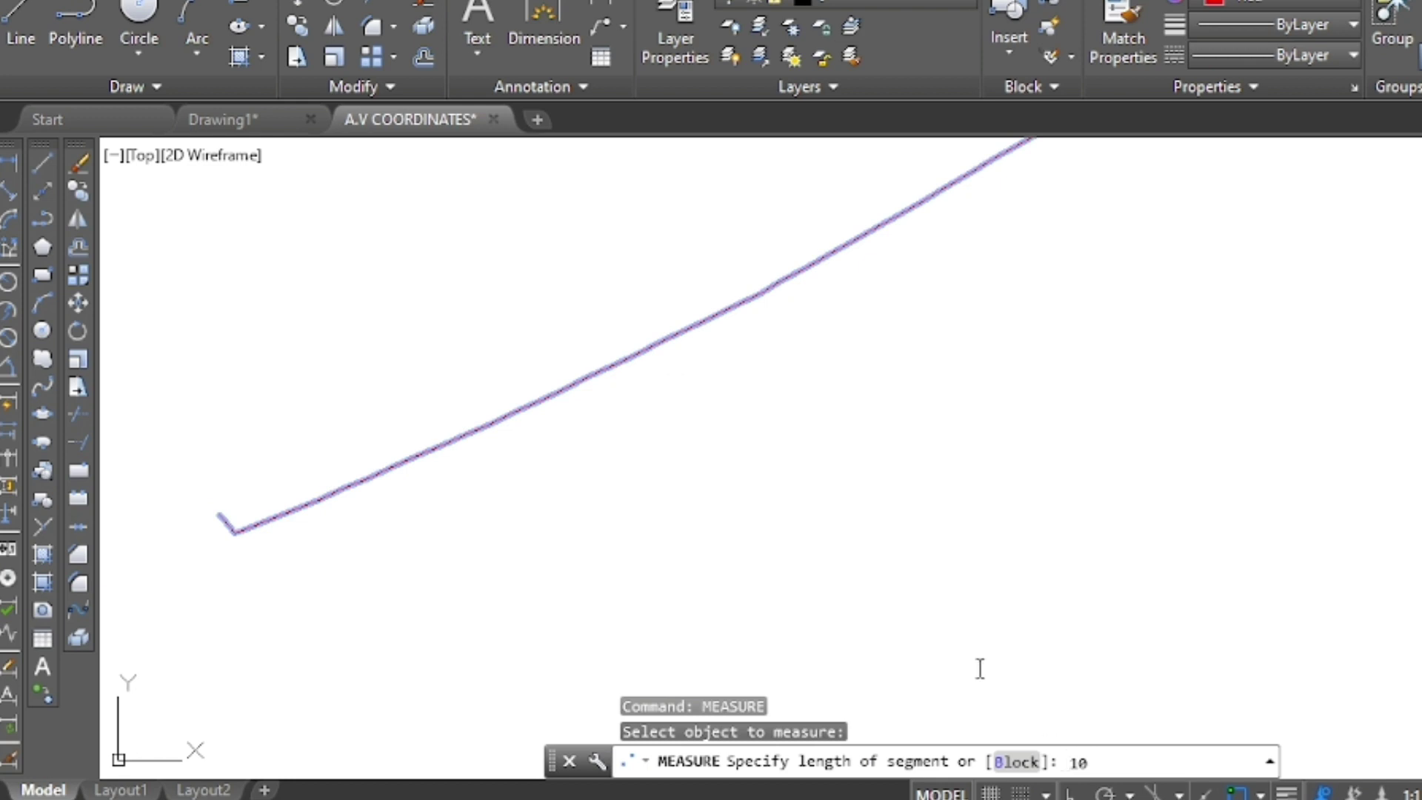
pyautogui.press('Return')
pyautogui.scroll(1, 594, 349)
pyautogui.scroll(1, 635, 355)
pyautogui.scroll(2, 680, 355)
pyautogui.scroll(-2, 830, 281)
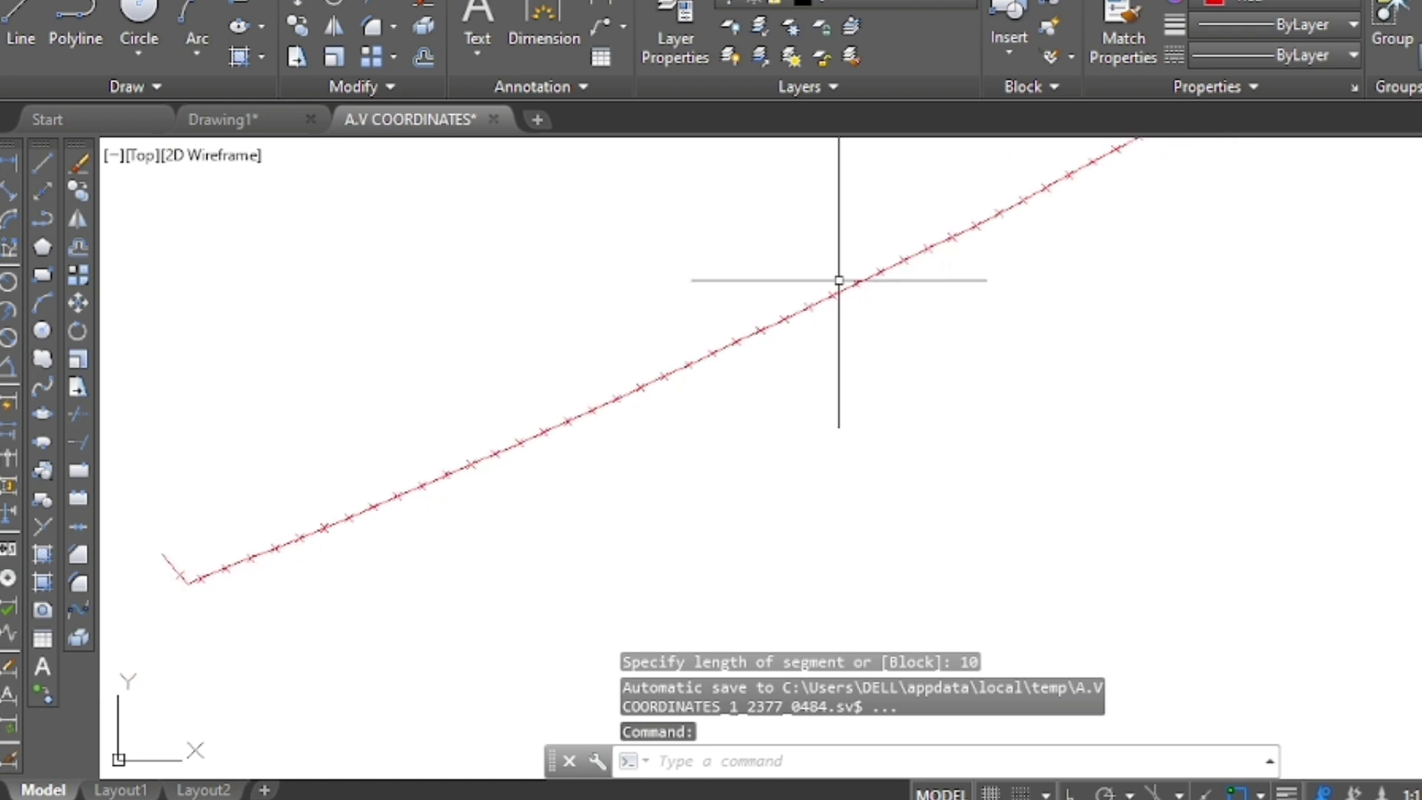
pyautogui.scroll(2, 143, 568)
# - Load COORN.LSP via APPLOAD to add the COOR, COORN, COORT and COOR-GEO commands
pyautogui.write('a')
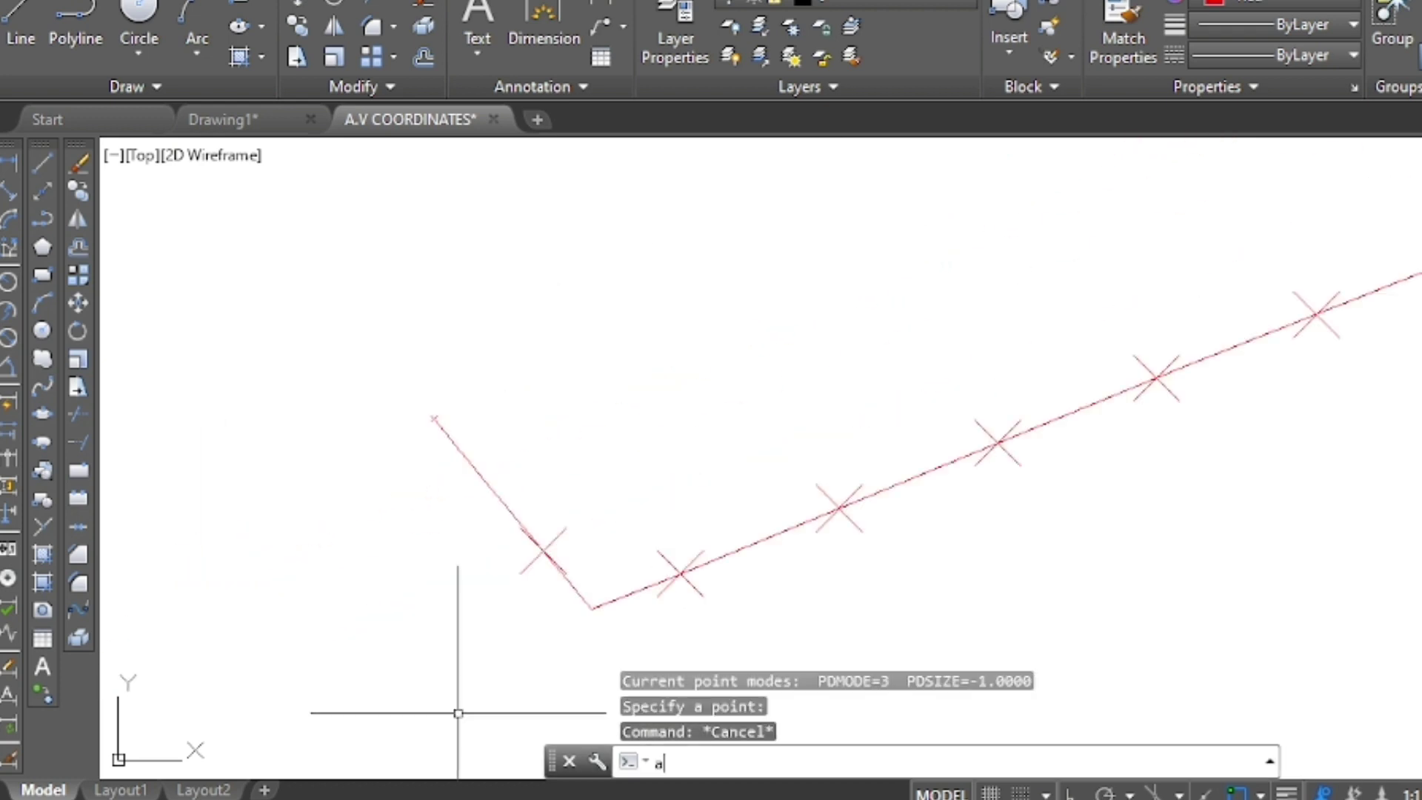
pyautogui.write('pp')
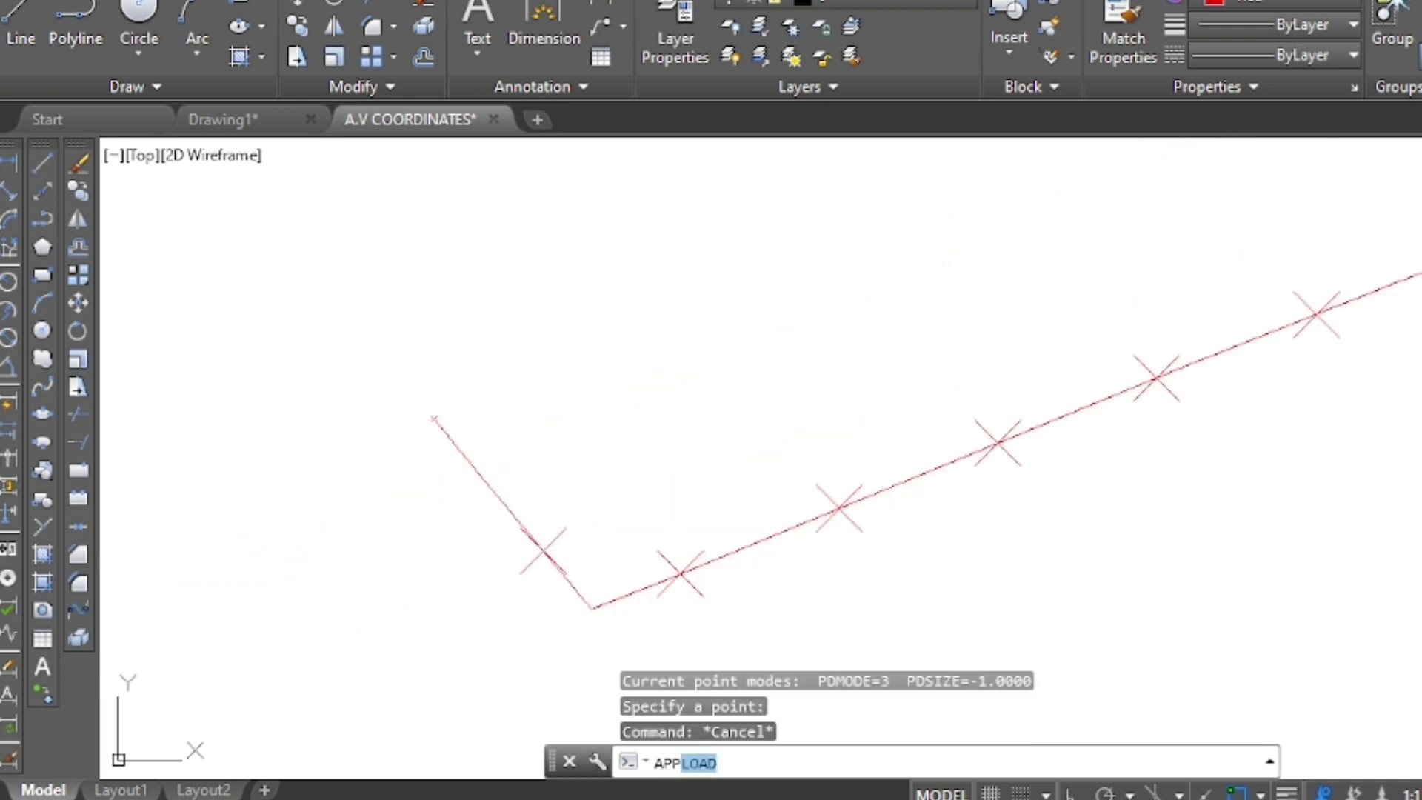
pyautogui.press('Return')
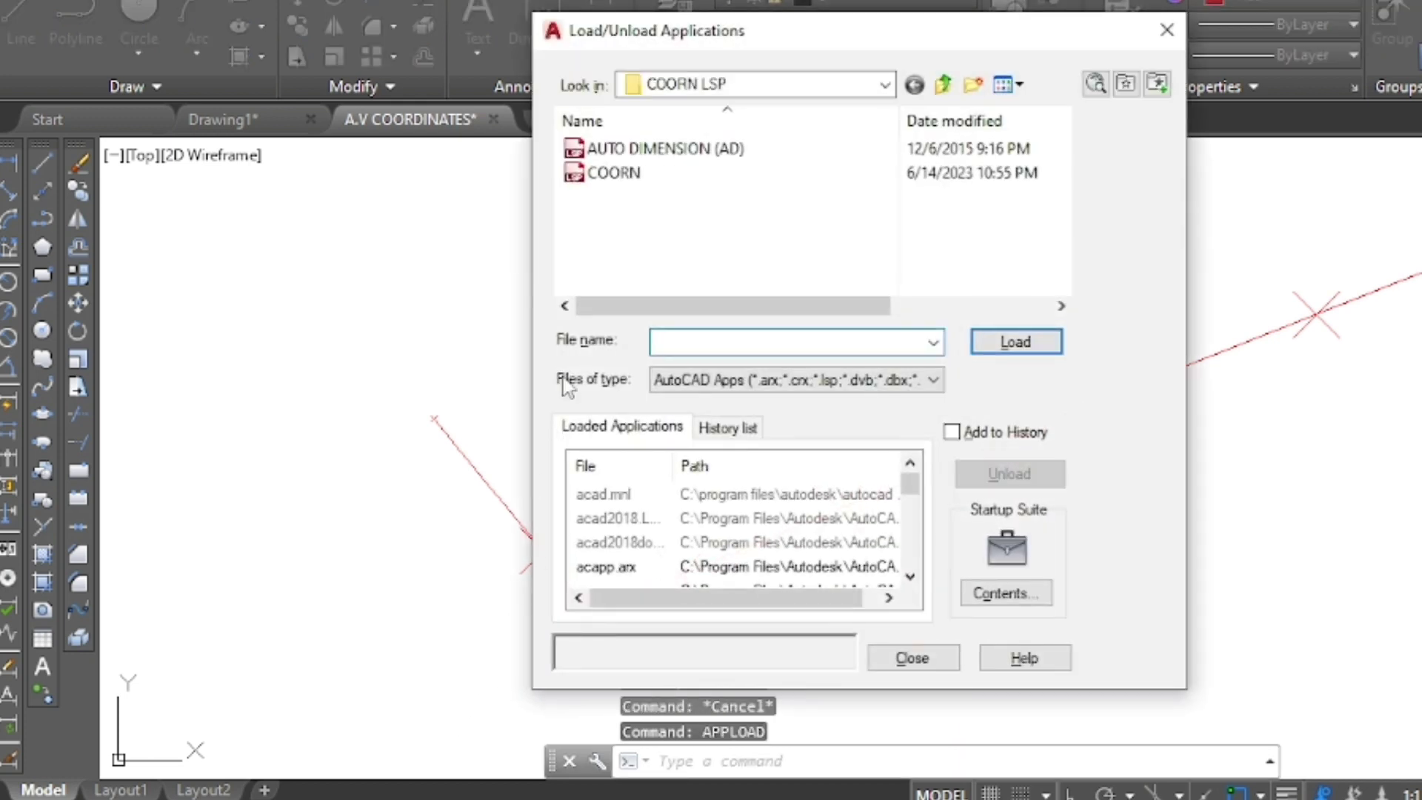
pyautogui.doubleClick(614, 172)
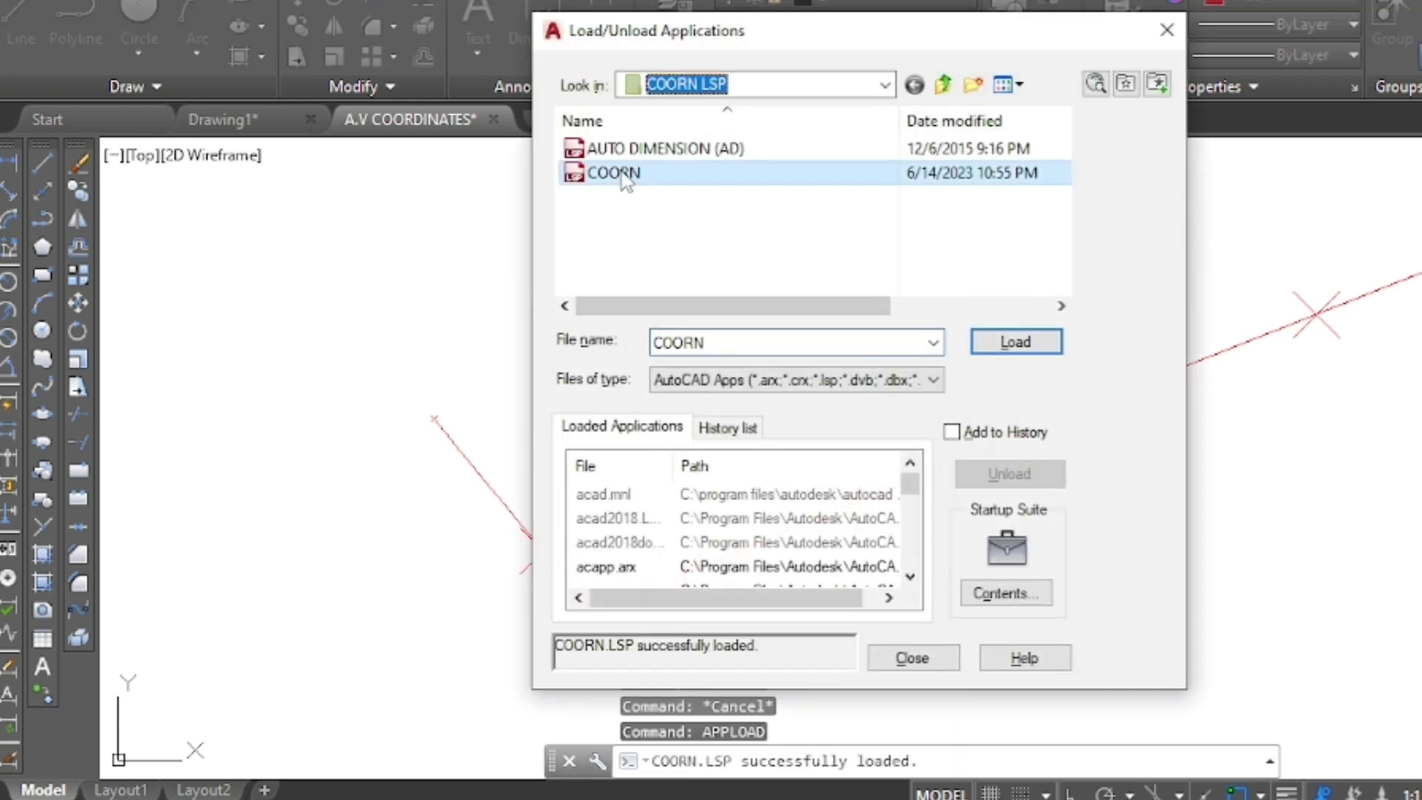
pyautogui.click(1048, 345)
pyautogui.click(911, 659)
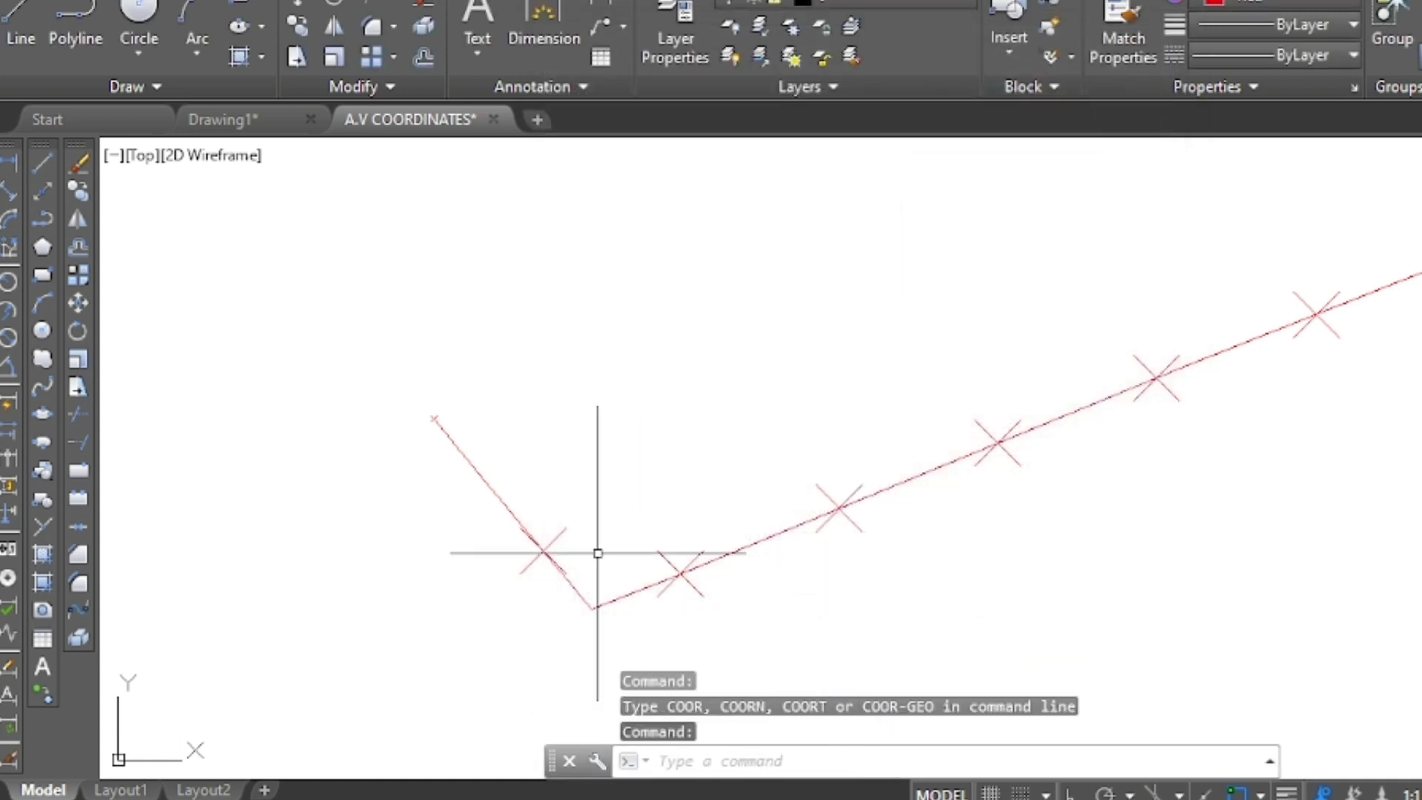
pyautogui.scroll(-2, 432, 495)
pyautogui.scroll(-2, 377, 533)
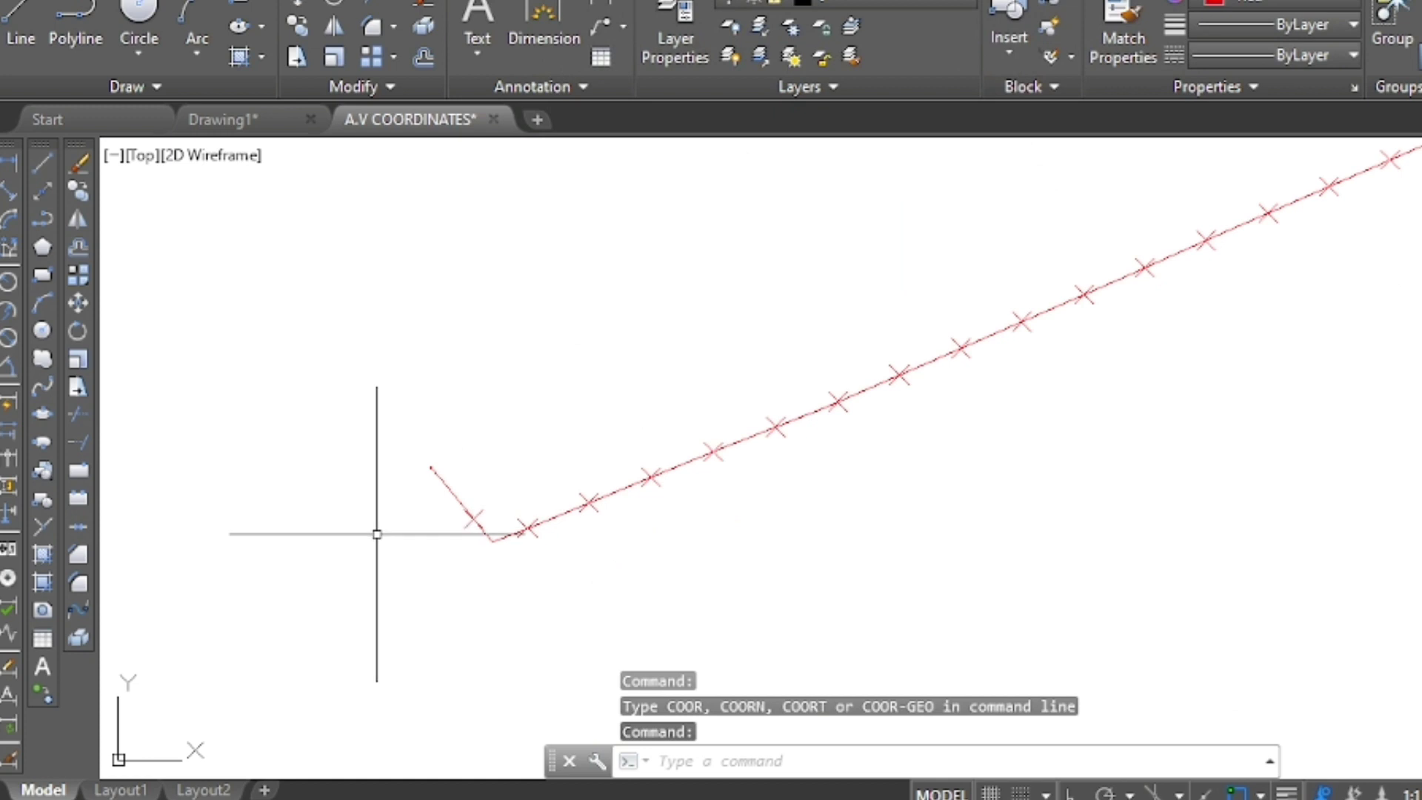
pyautogui.write('coor')
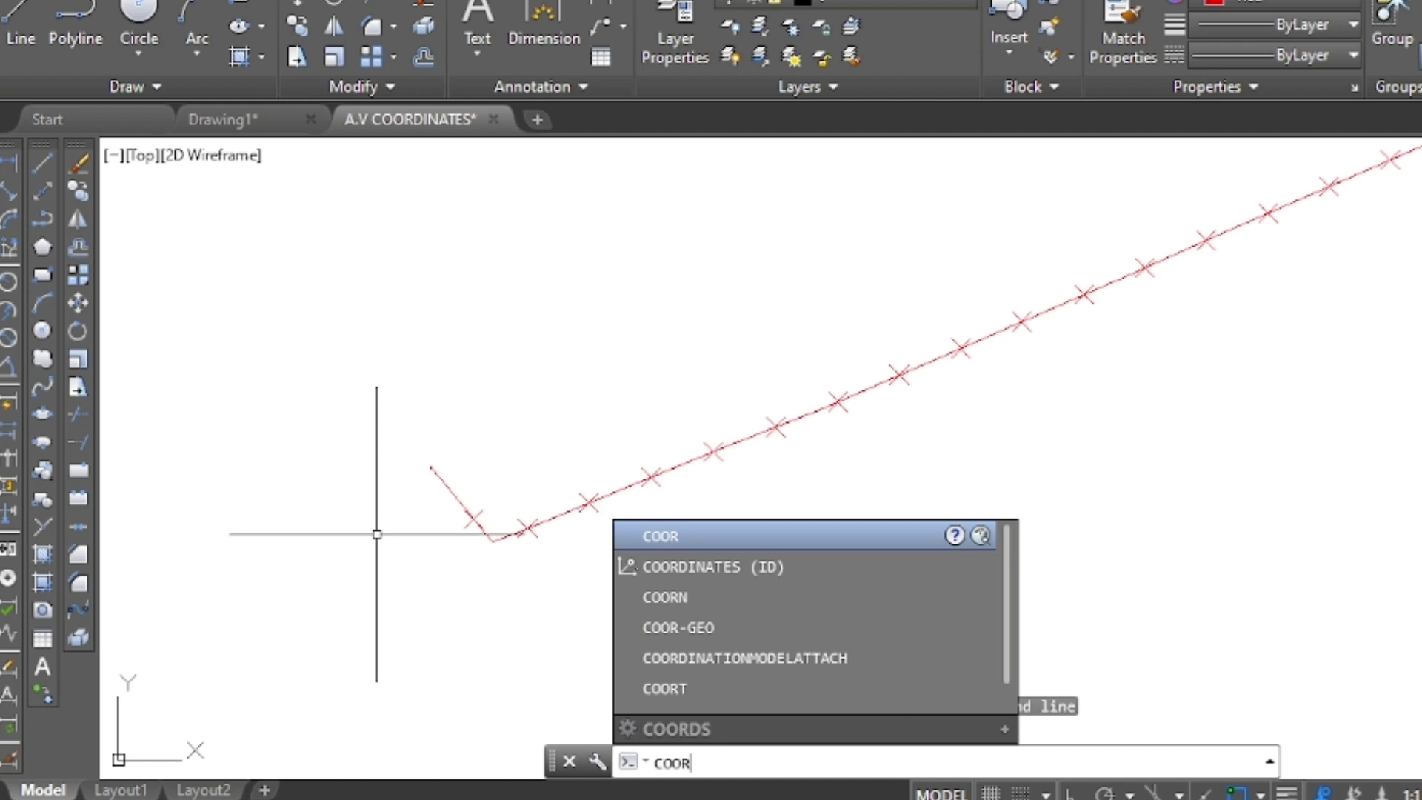
pyautogui.write('n')
# - Run COORN in pOints mode to export point-object coordinates
pyautogui.press('Return')
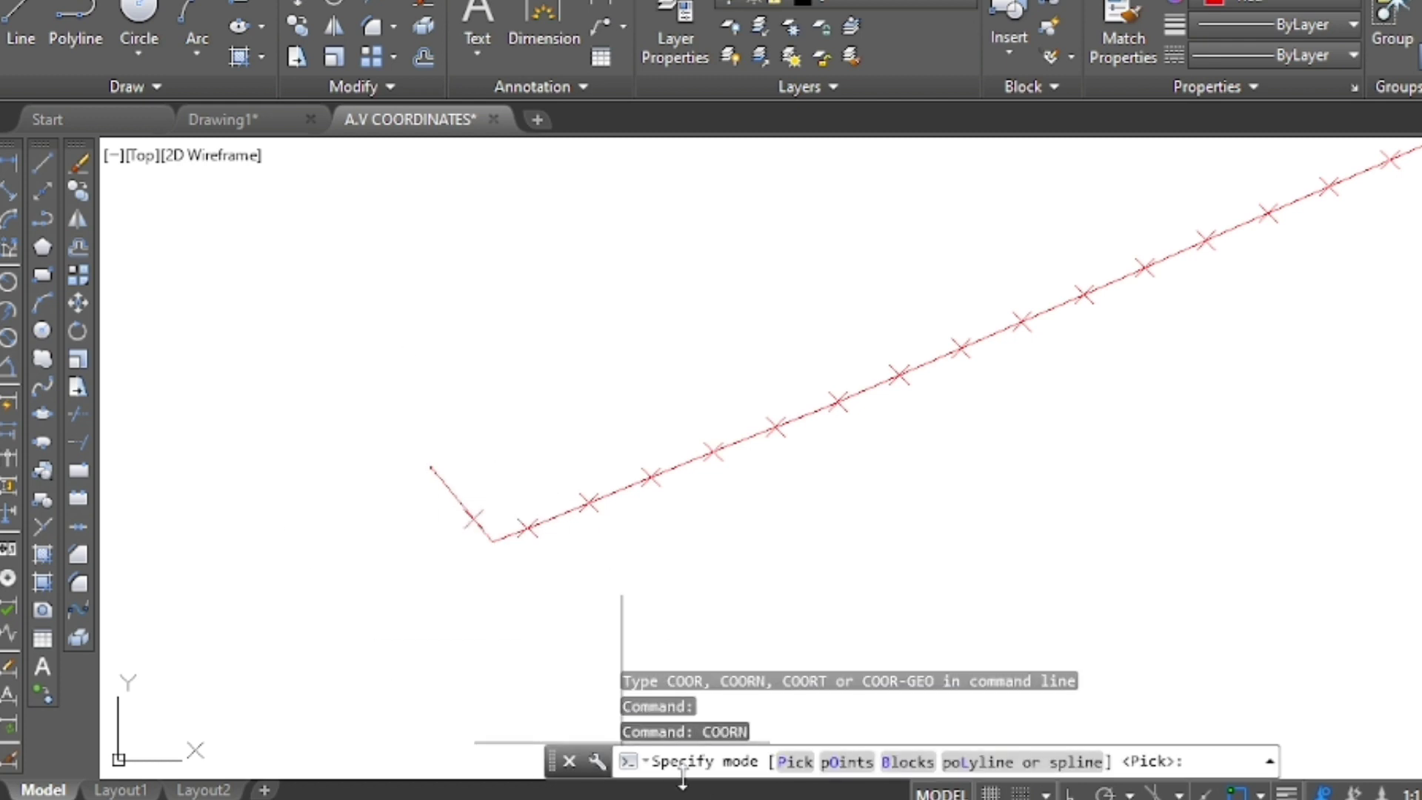
pyautogui.click(847, 762)
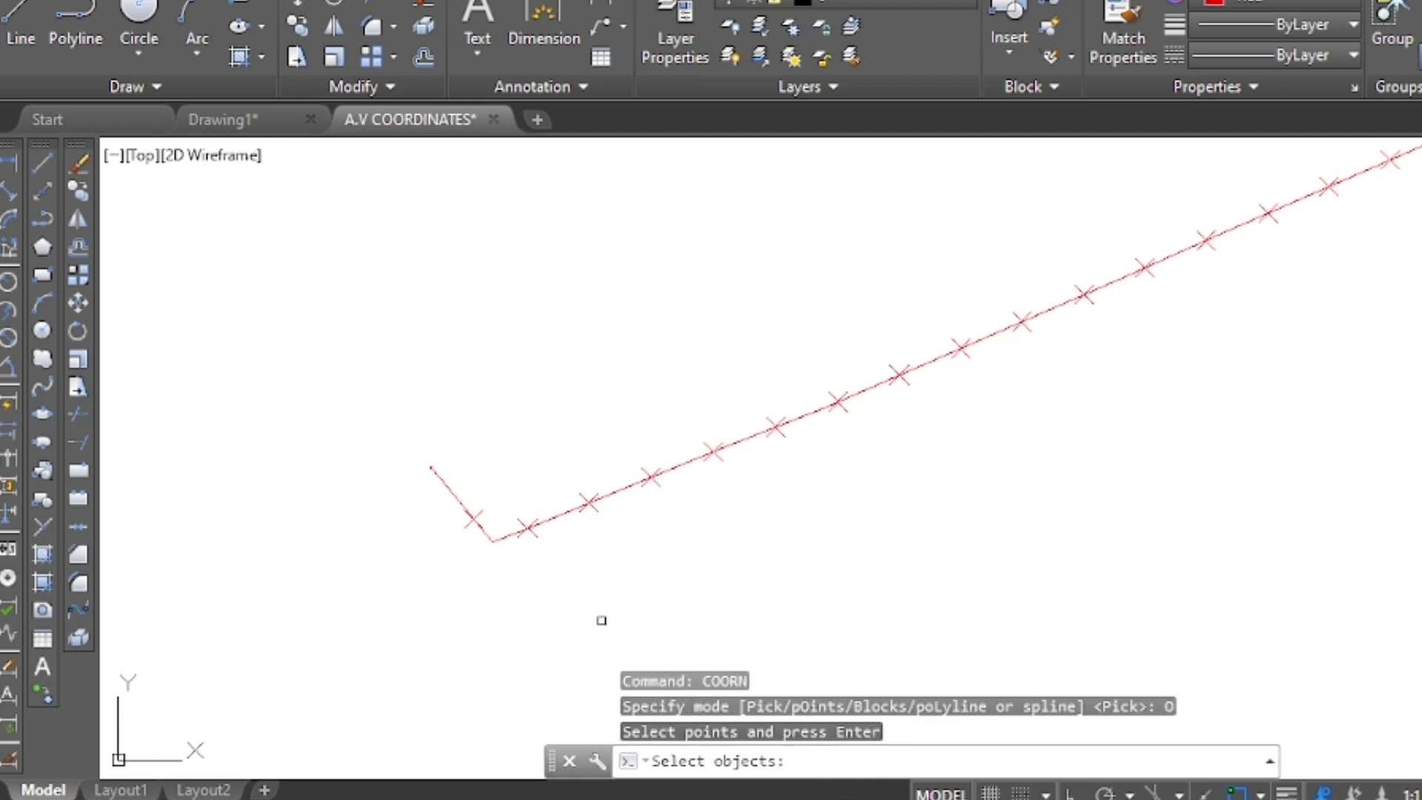
pyautogui.scroll(-2, 533, 549)
pyautogui.scroll(-3, 494, 556)
pyautogui.scroll(-3, 534, 582)
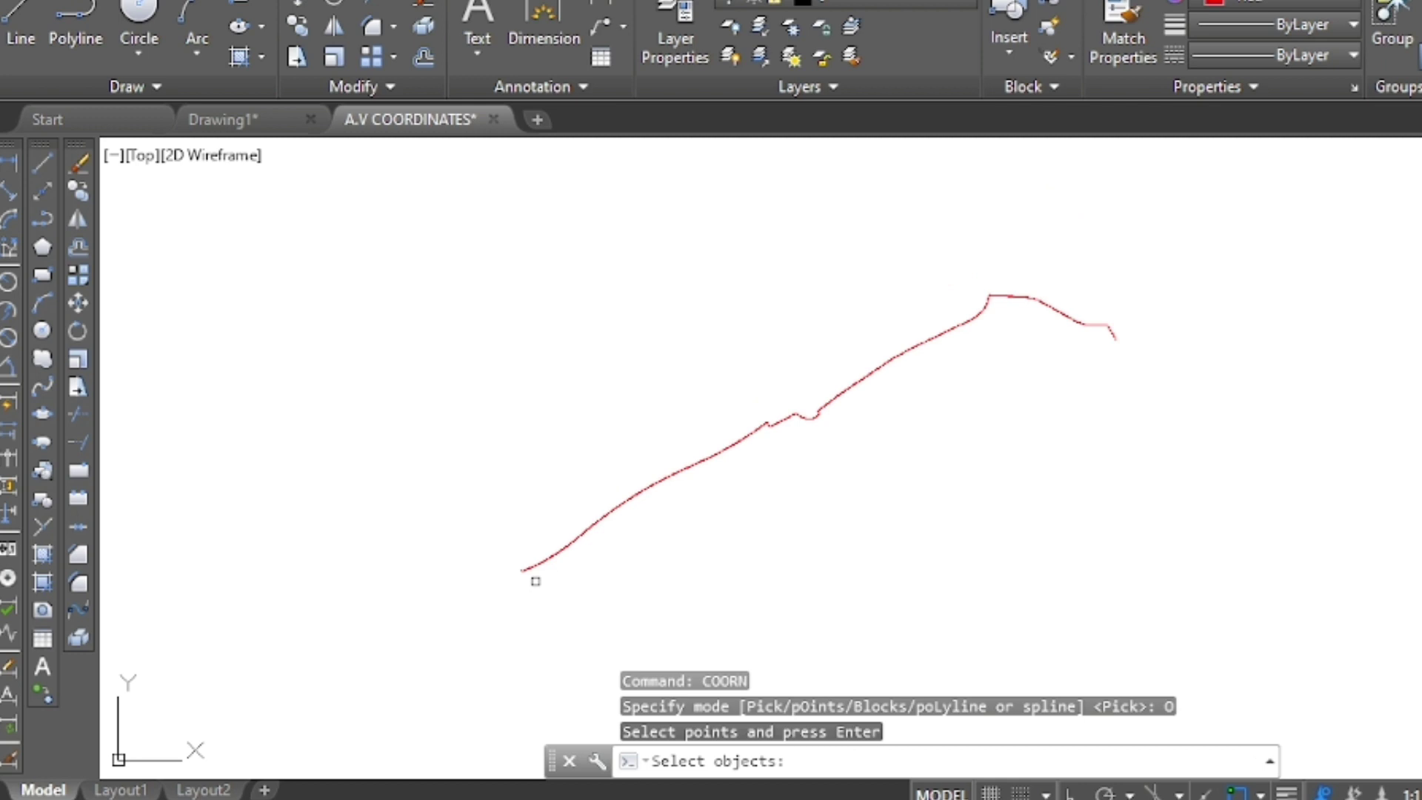
pyautogui.scroll(-2, 514, 547)
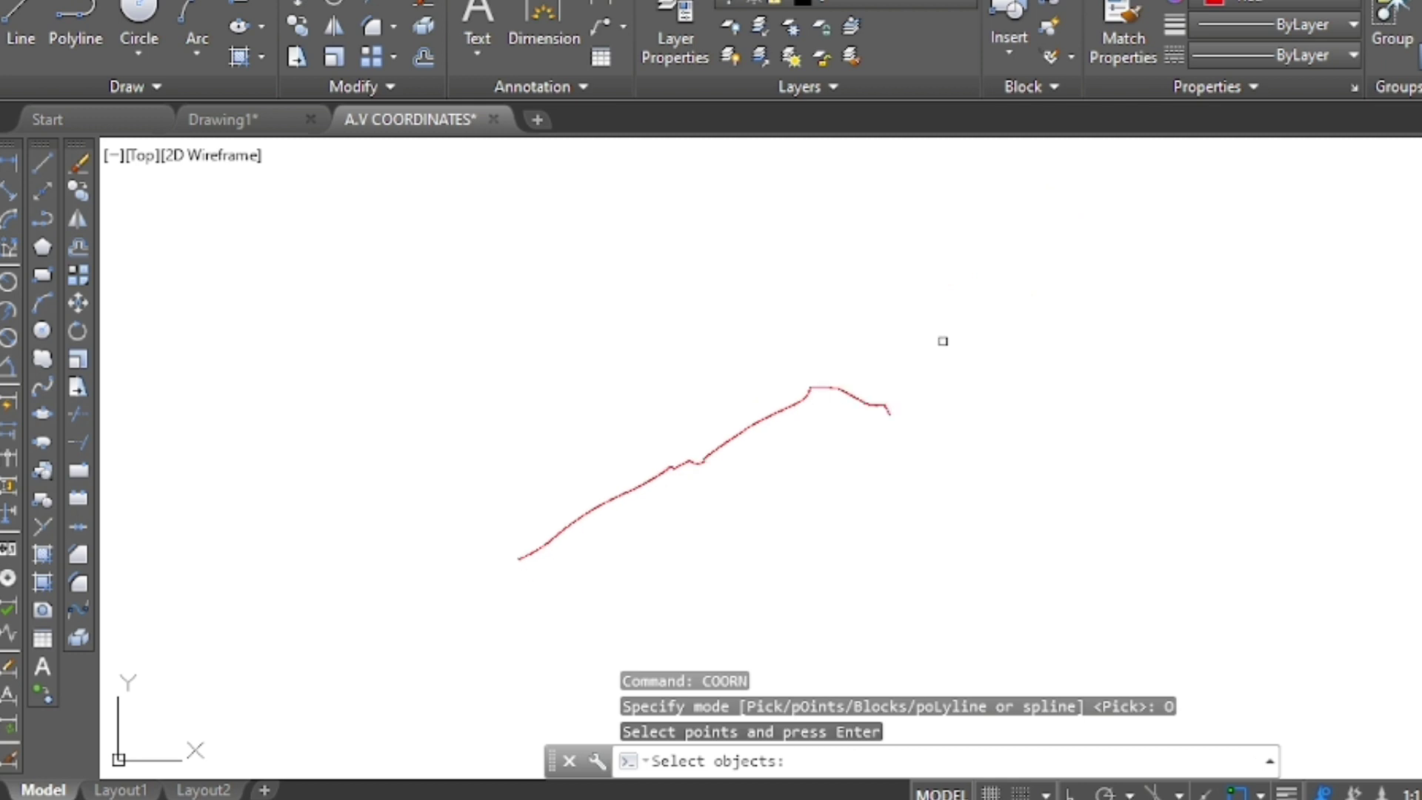
# - Window-select the whole road polyline, finding its 1160 measure points
pyautogui.click(943, 341)
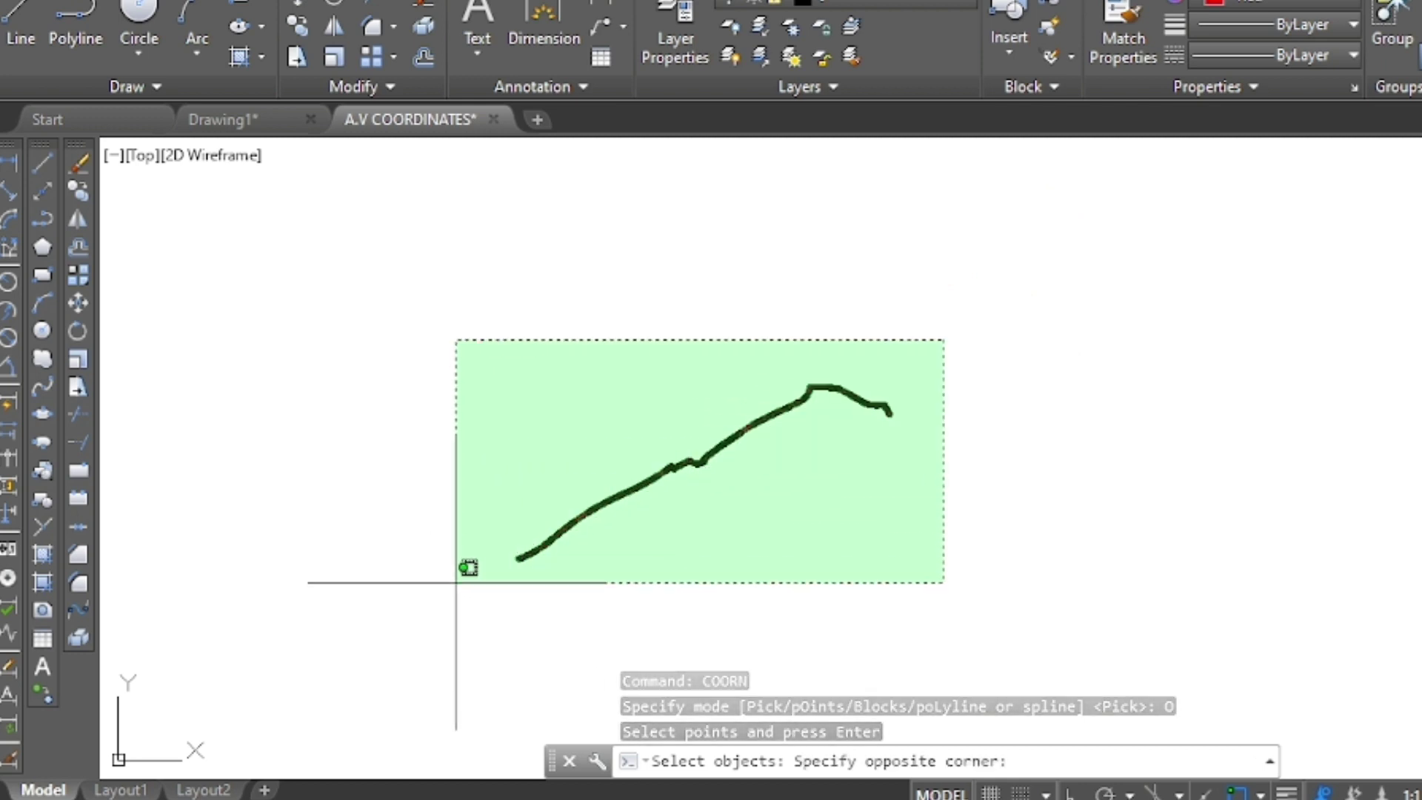
pyautogui.click(456, 582)
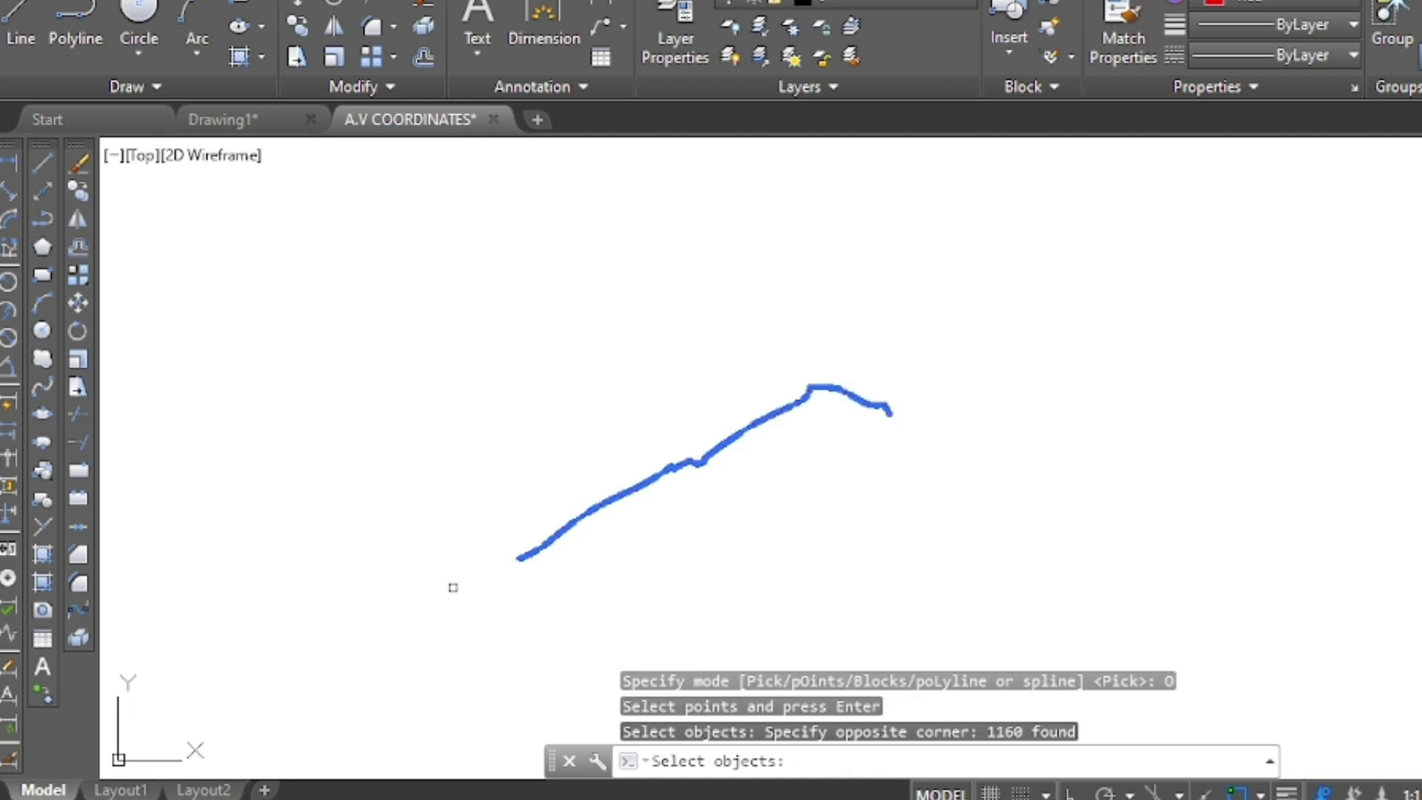
pyautogui.scroll(2, 502, 571)
pyautogui.scroll(2, 529, 548)
pyautogui.scroll(2, 605, 489)
pyautogui.scroll(2, 615, 496)
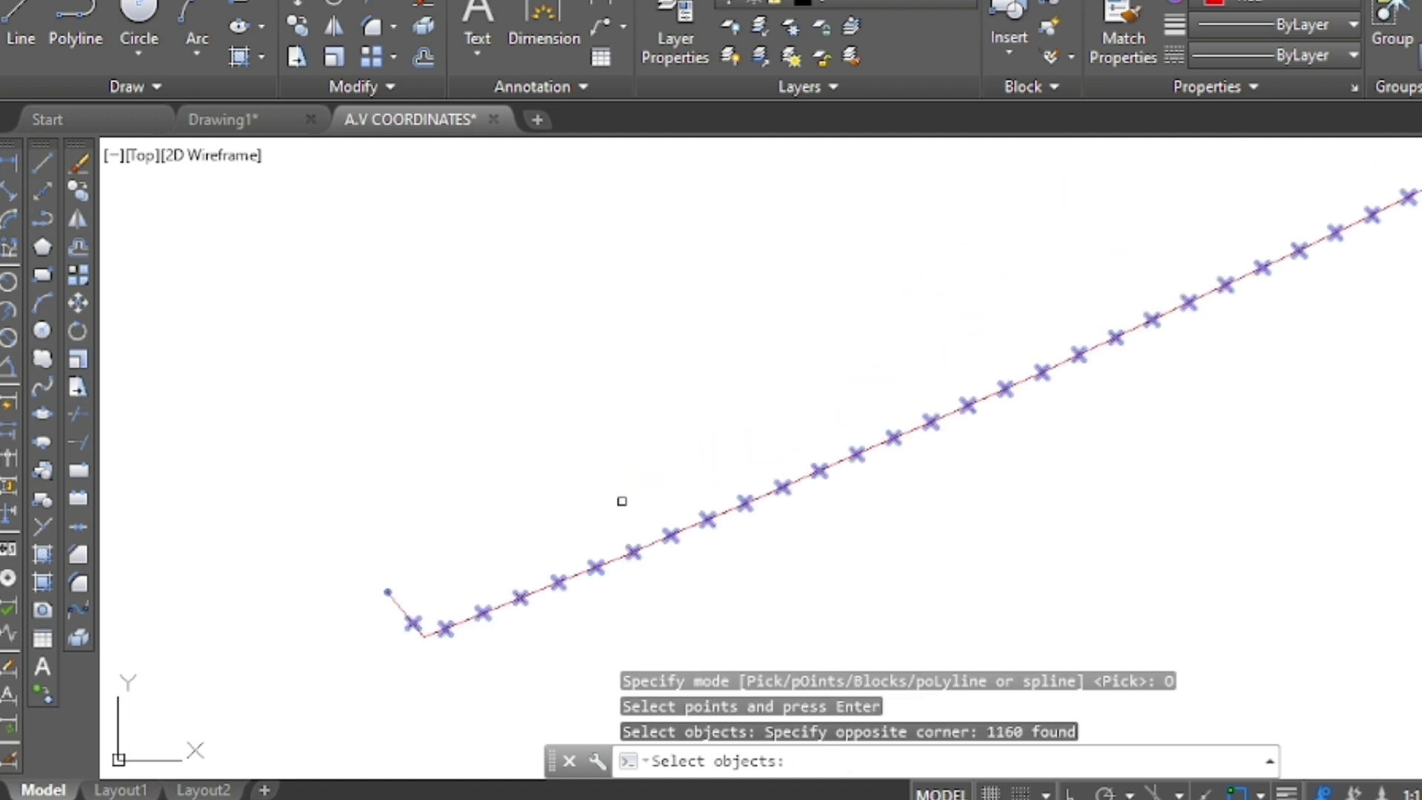
pyautogui.scroll(5, 622, 501)
pyautogui.scroll(-3, 656, 419)
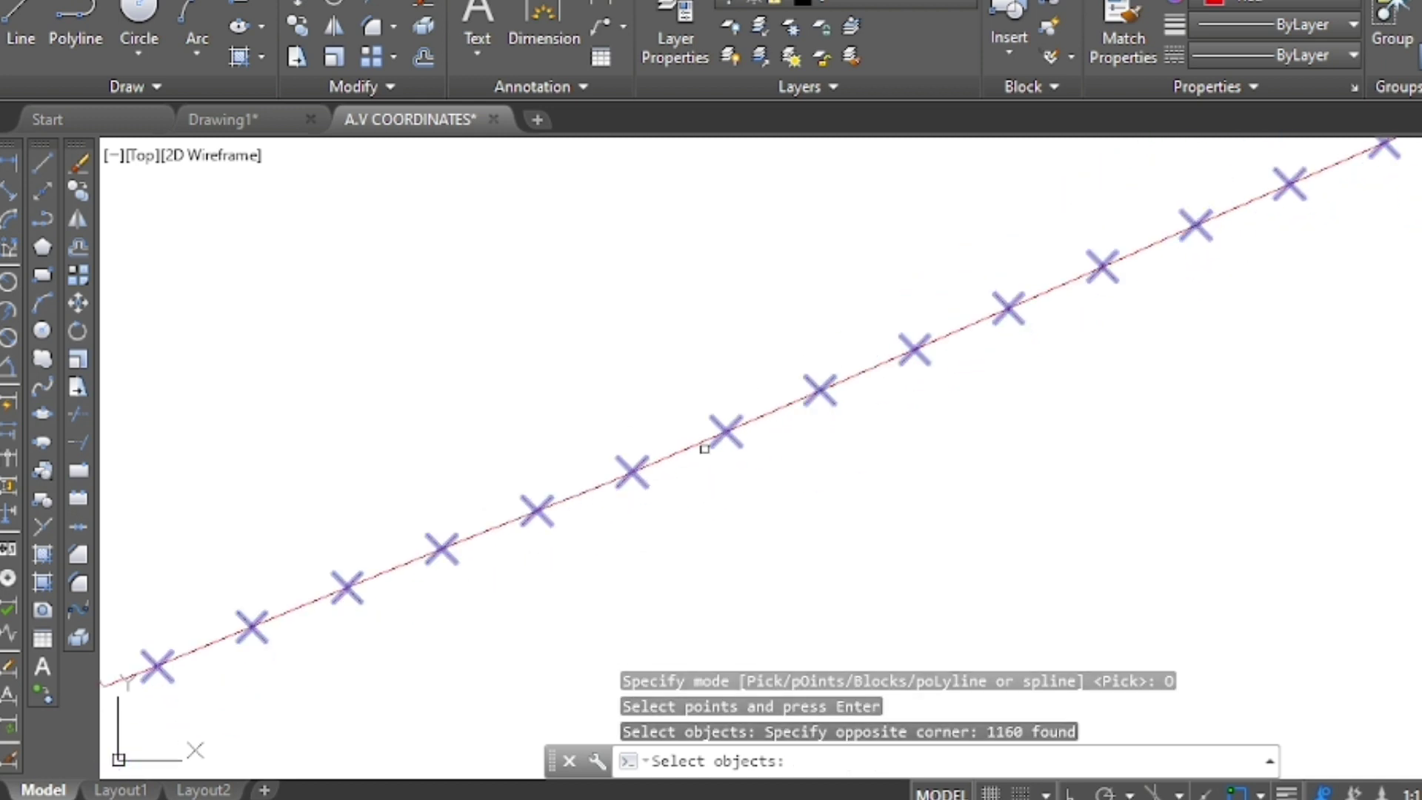
pyautogui.scroll(-3, 703, 437)
pyautogui.scroll(6, 703, 459)
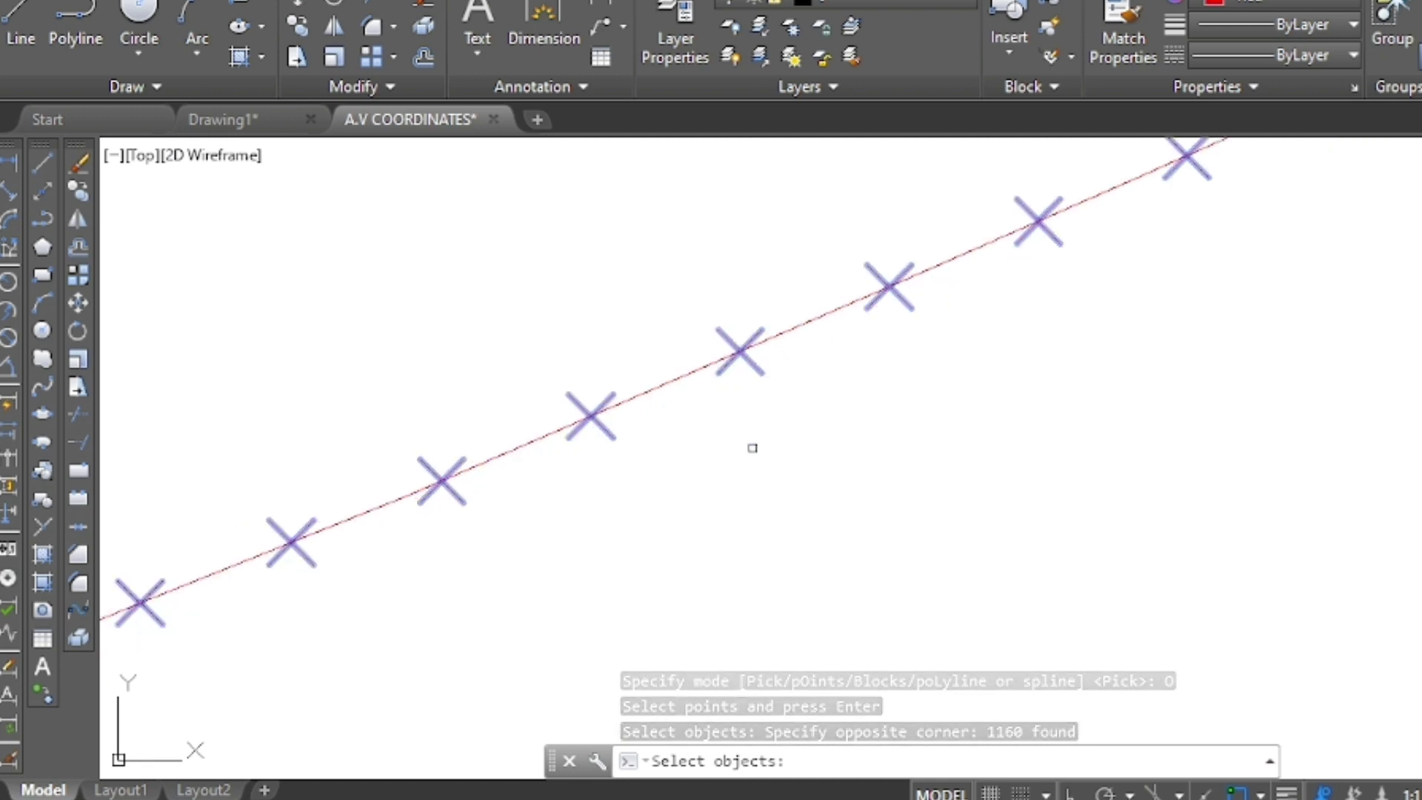
pyautogui.scroll(-4, 585, 548)
pyautogui.scroll(-4, 574, 560)
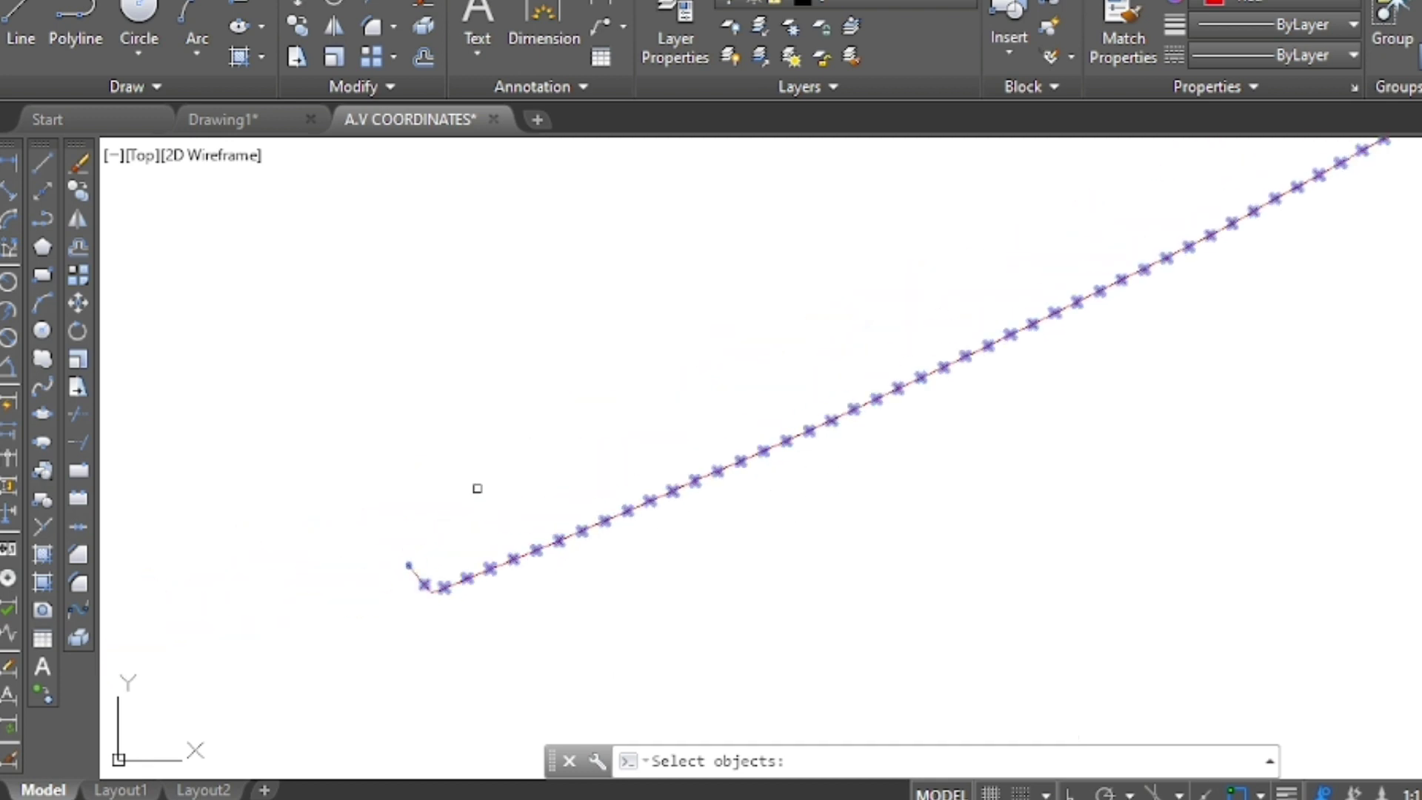
# - Finish selection, skip point numbering, and save the X, Y, Z coordinates to Excel
pyautogui.press('Return')
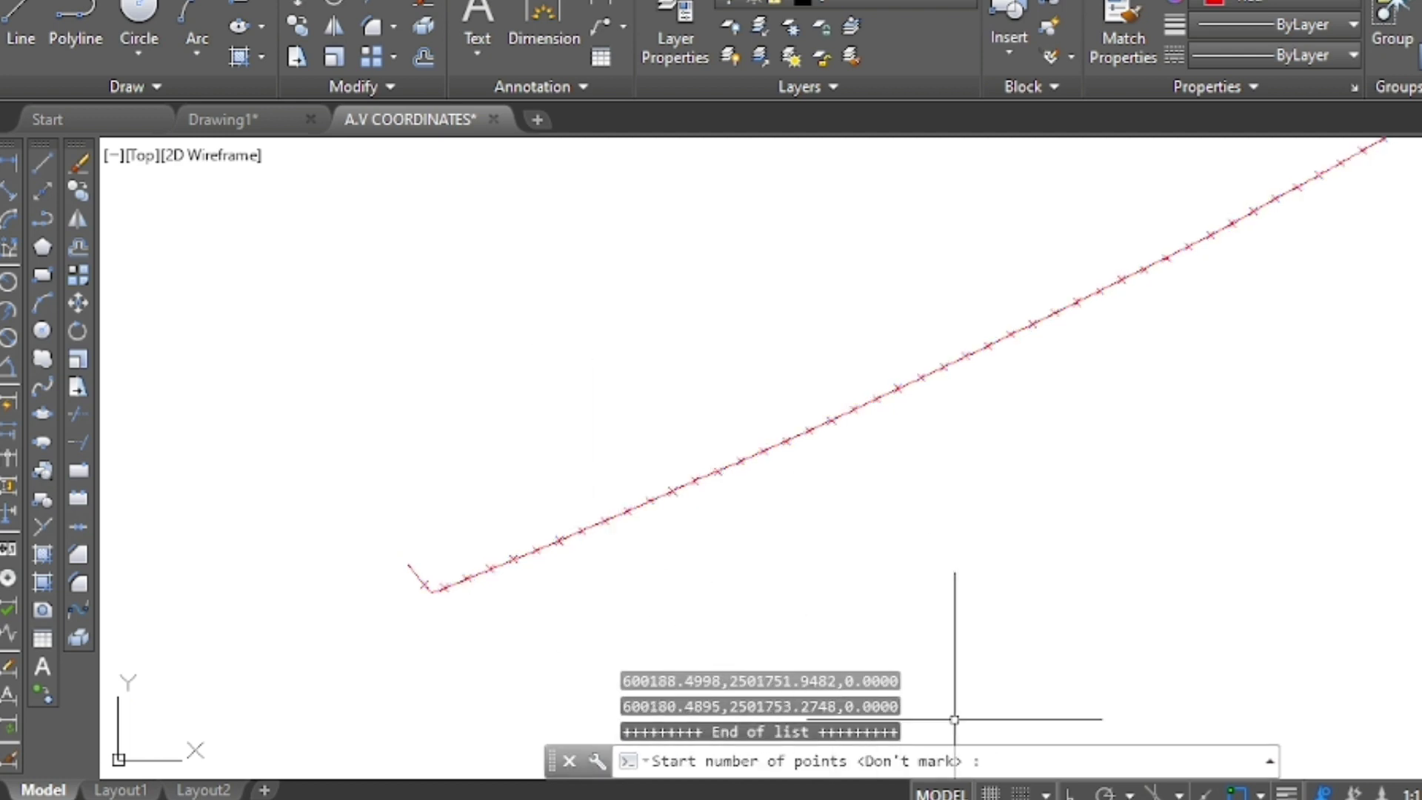
pyautogui.press('Return')
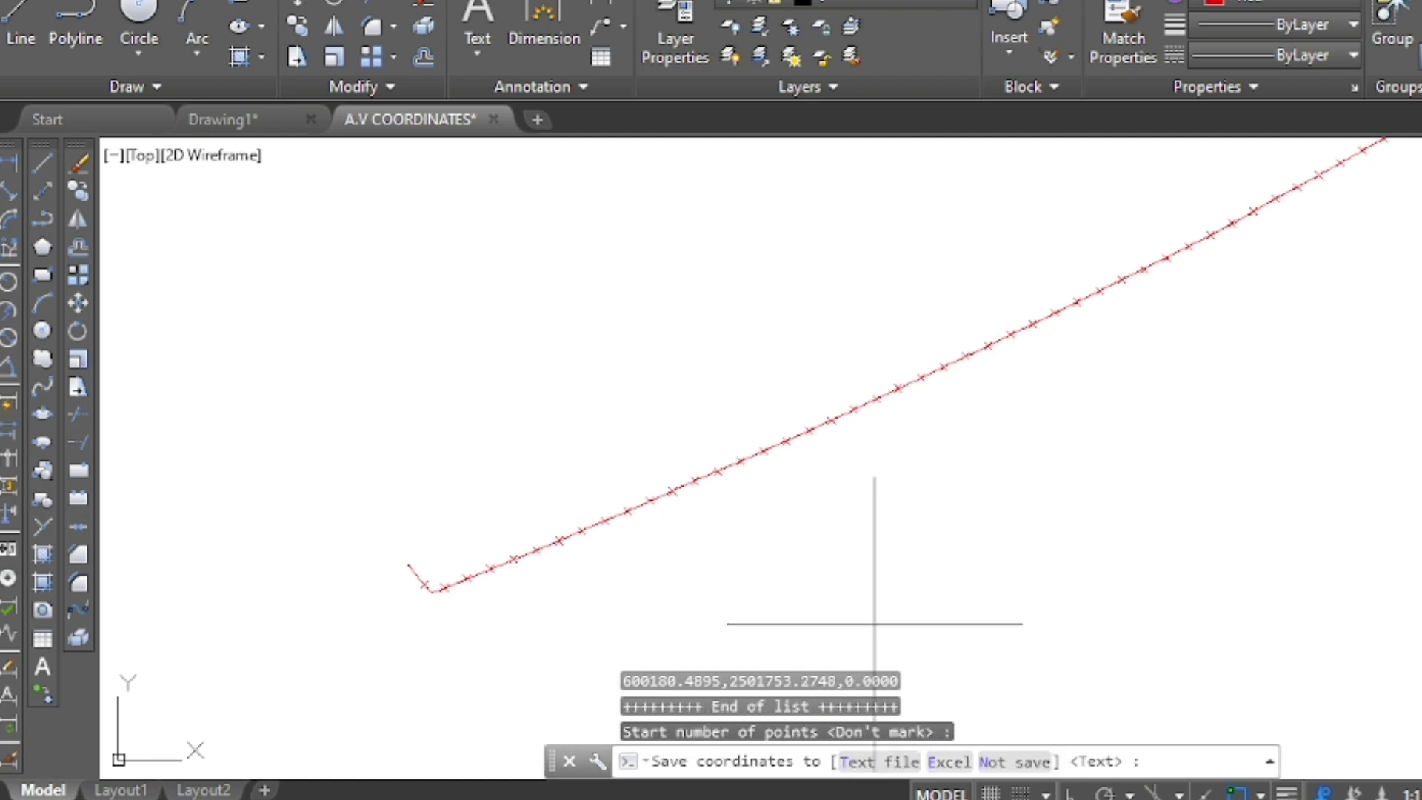
pyautogui.click(950, 765)
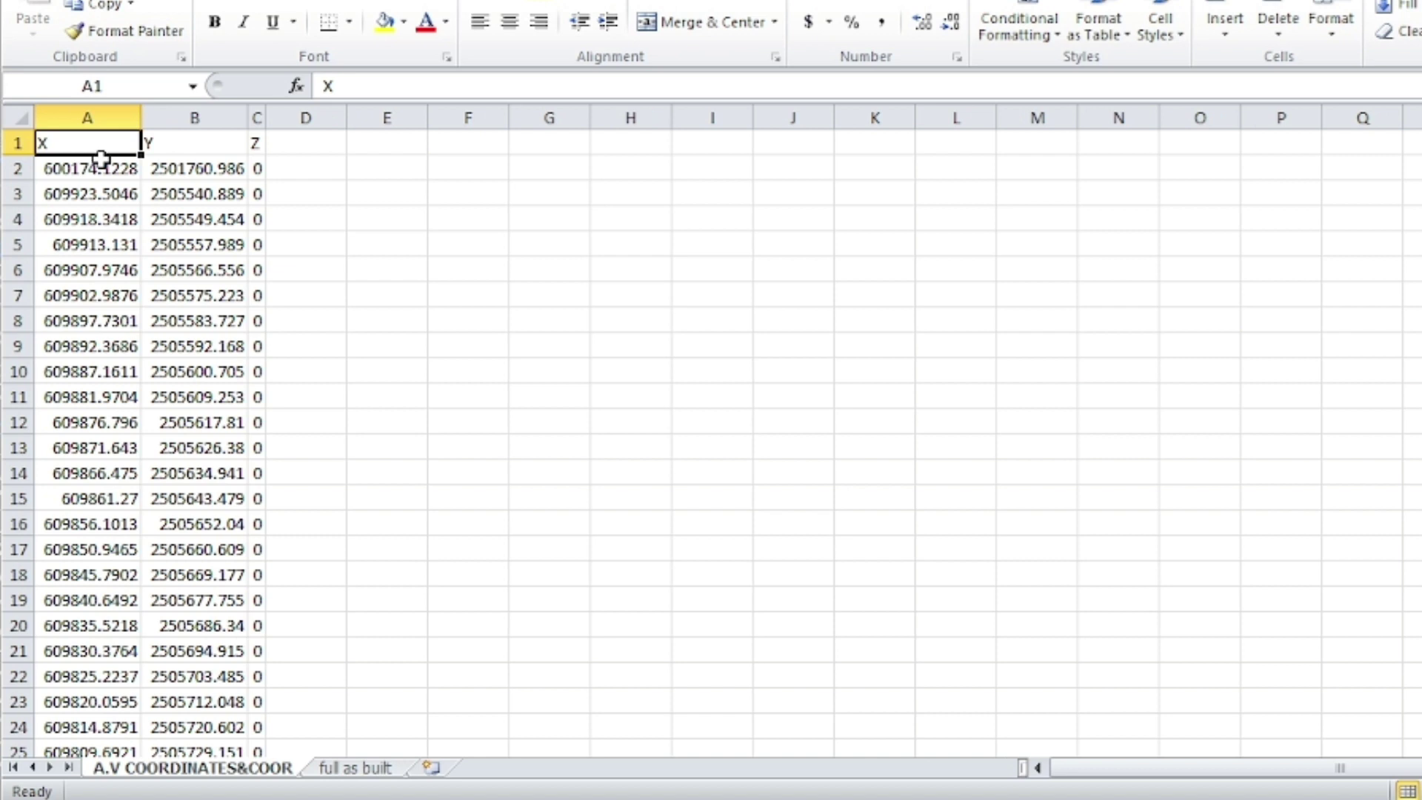
# - Enter =SQRT((A4-A3)^2+(B4-B3)^2) in D4, returning a 10-unit spacing
pyautogui.click(296, 219)
pyautogui.write('=sq')
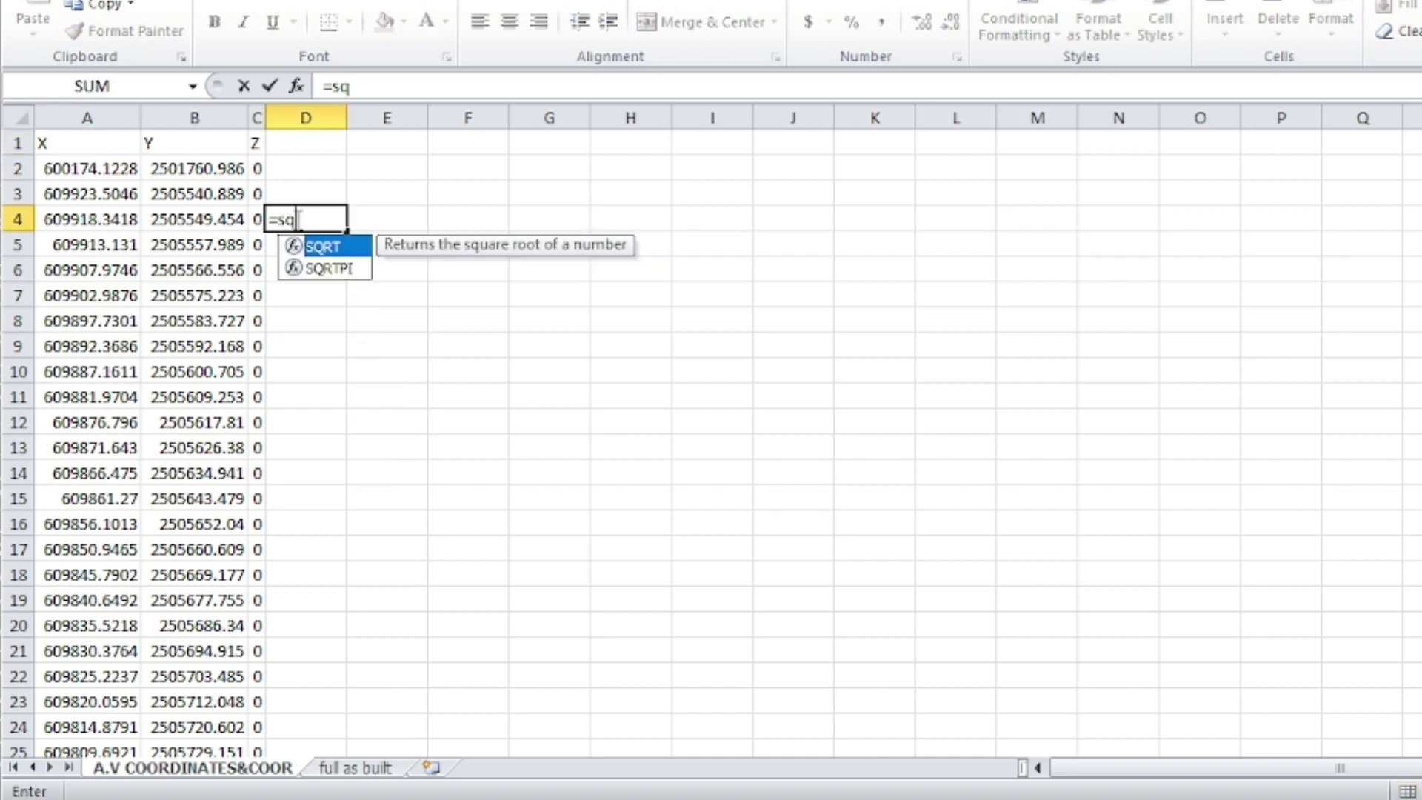
pyautogui.write('rt((')
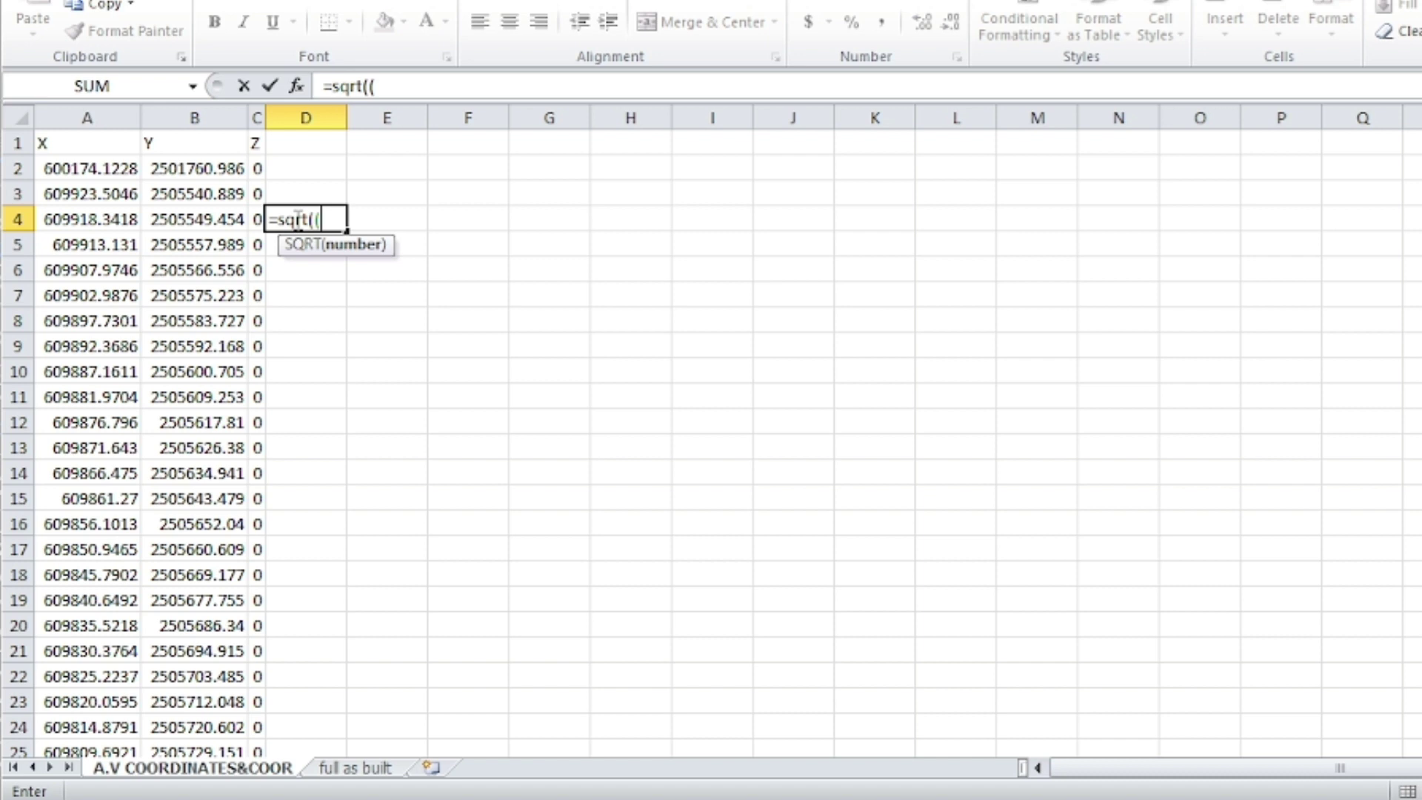
pyautogui.click(111, 220)
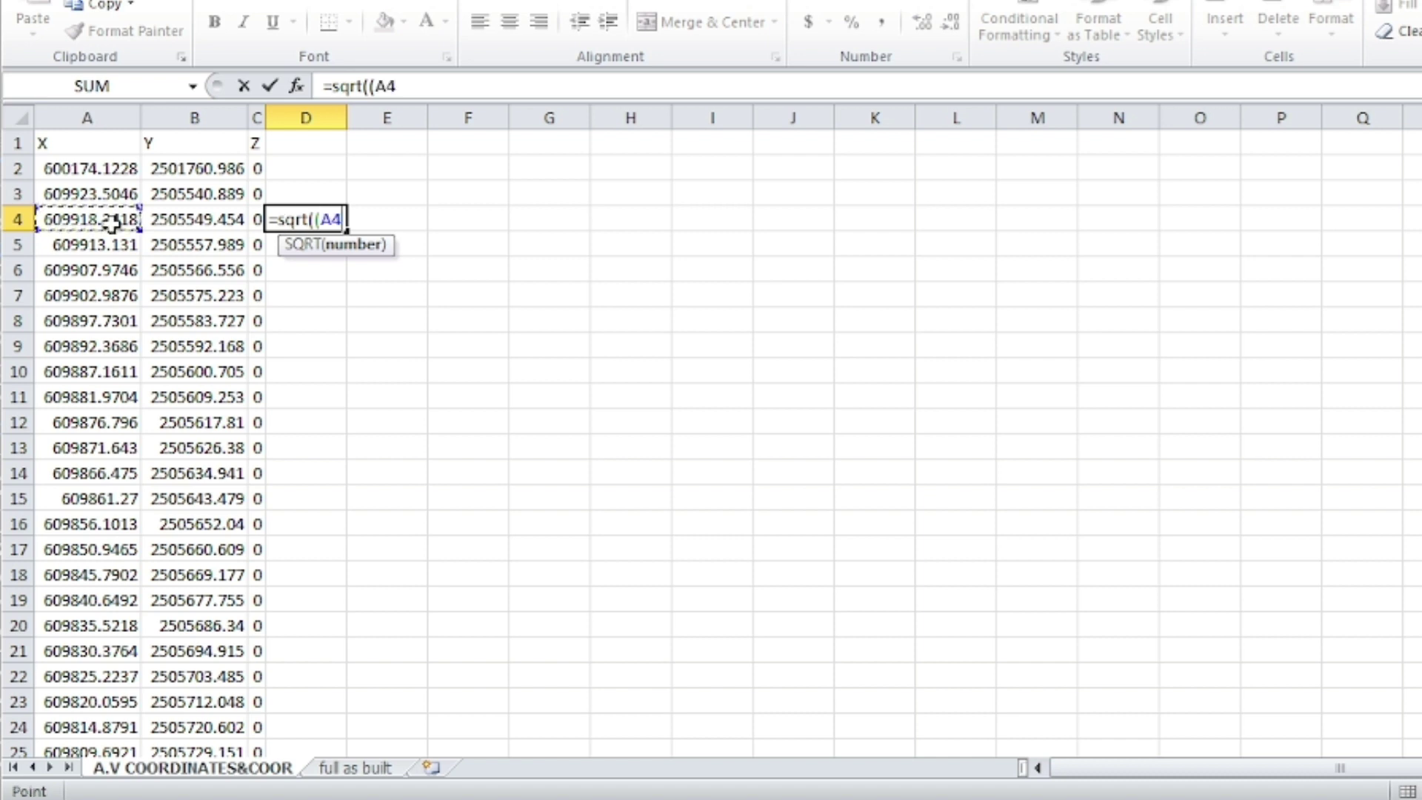
pyautogui.write('-')
pyautogui.click(105, 195)
pyautogui.write(')^2+(')
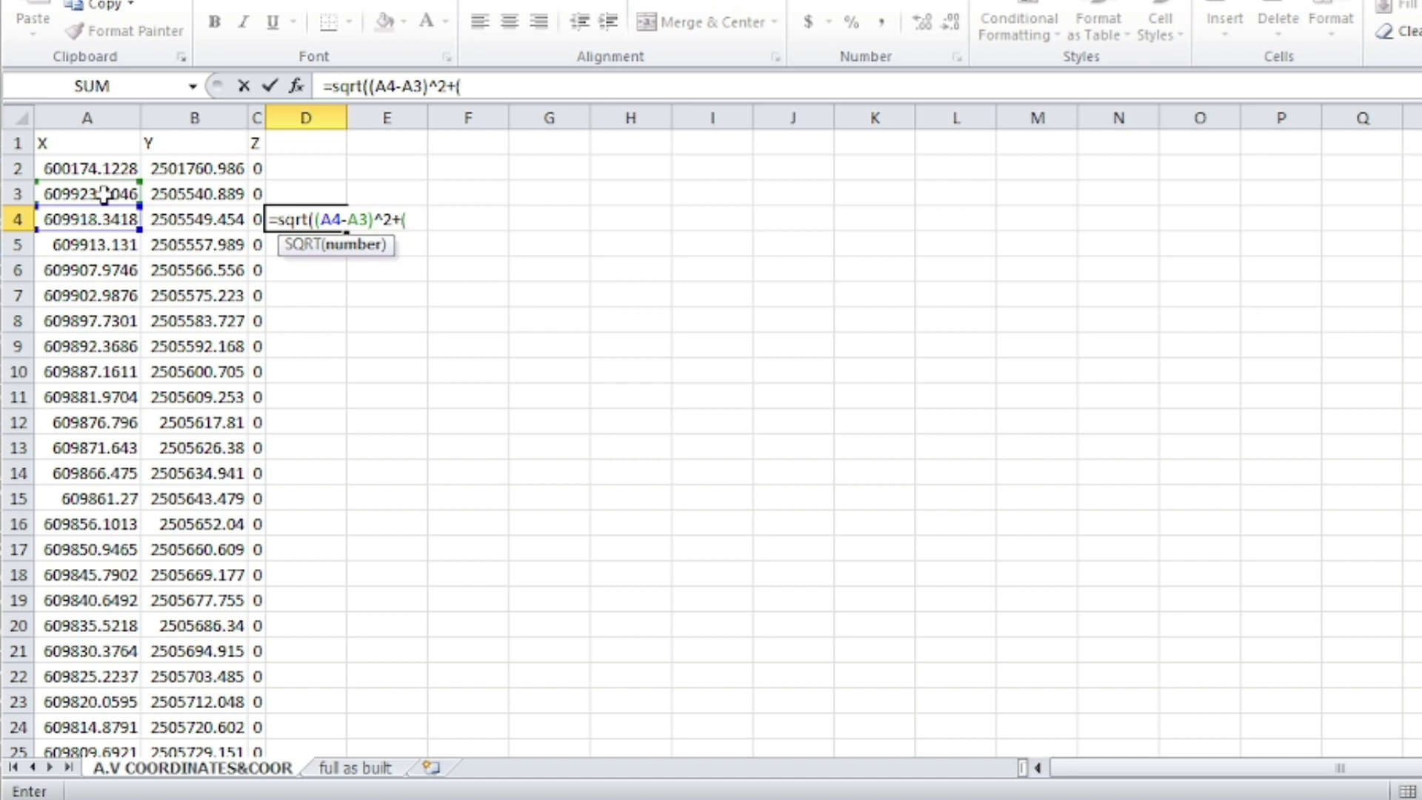
pyautogui.click(187, 222)
pyautogui.write('-')
pyautogui.click(209, 194)
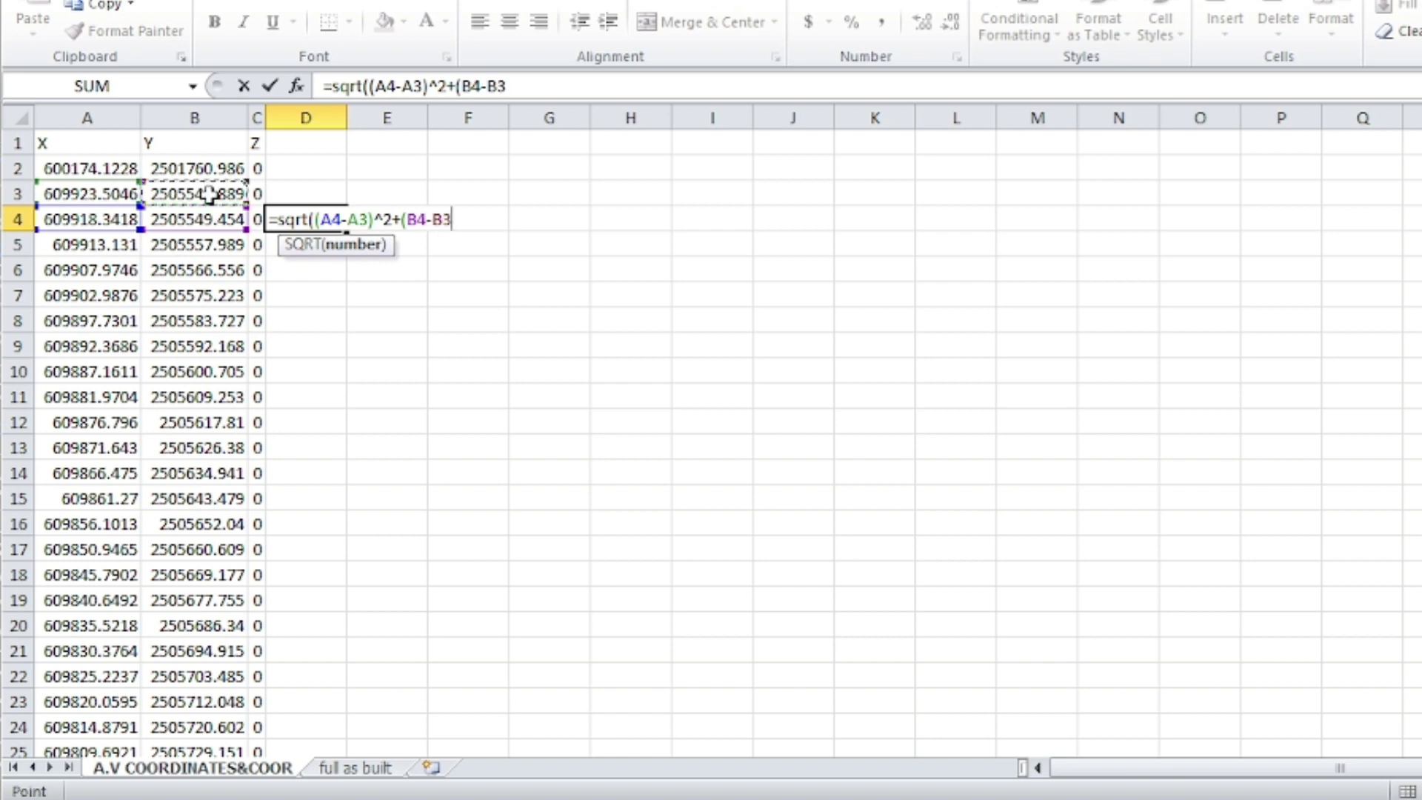
pyautogui.write(')^2')
pyautogui.press('Return')
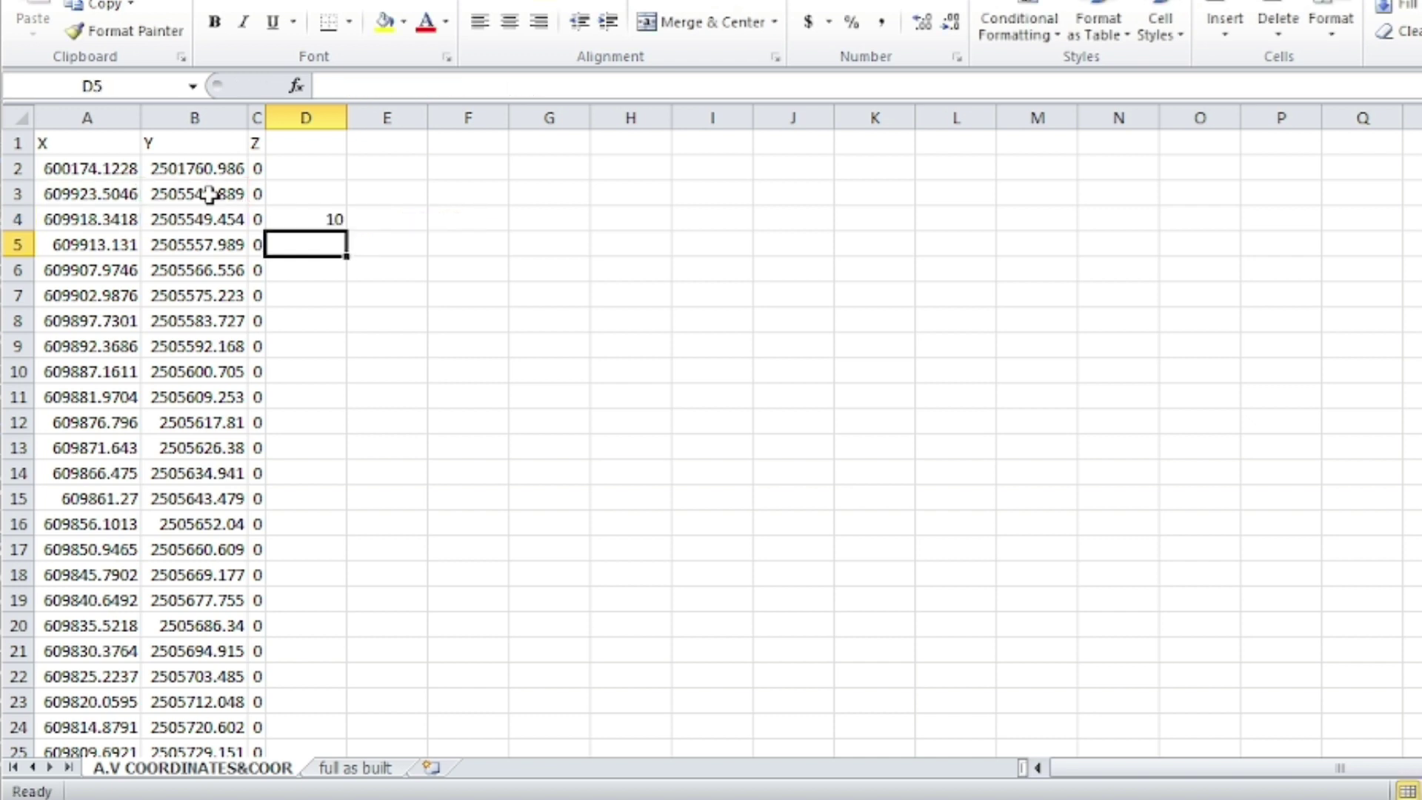
# - Widen column D and fill the D4 formula down all rows, showing spacings near 10
pyautogui.click(319, 217)
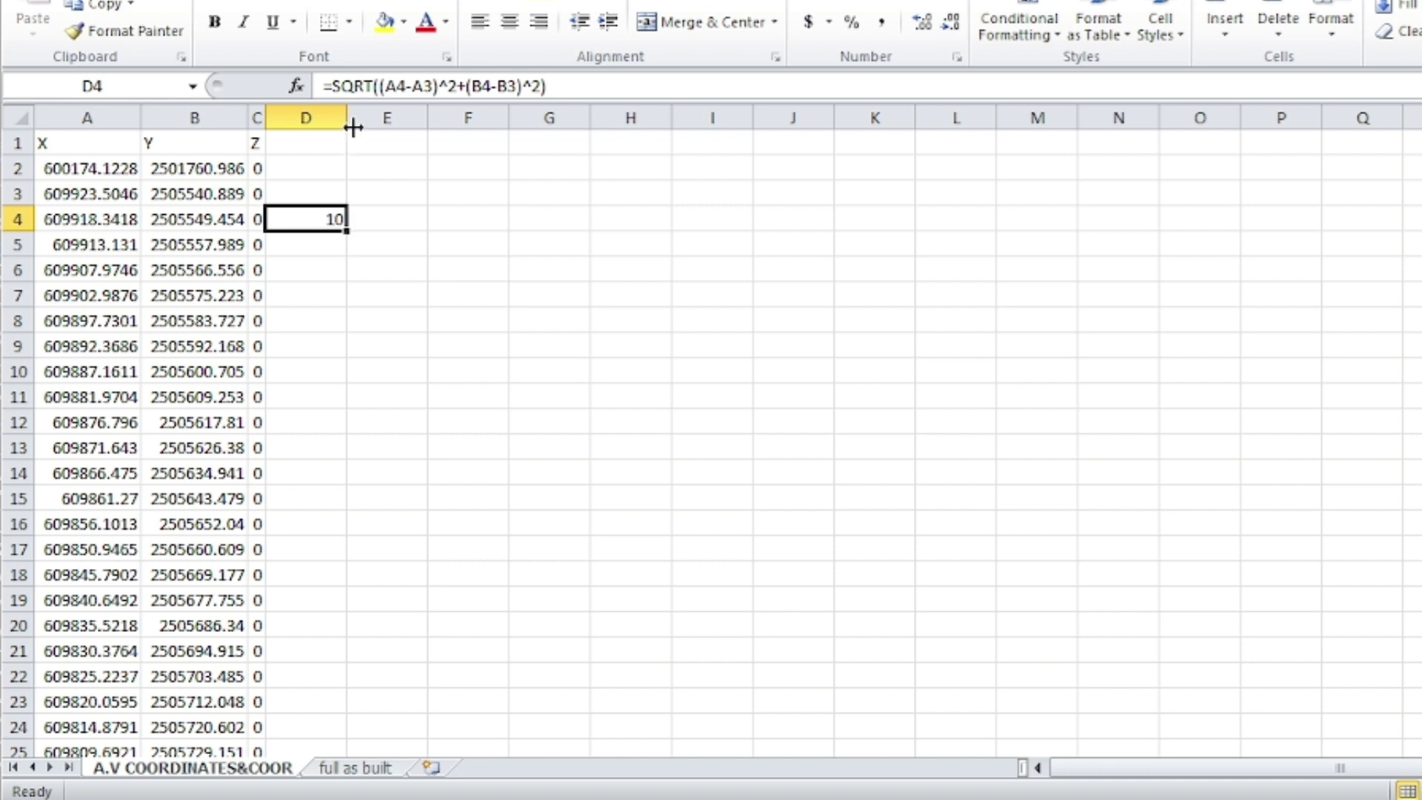
pyautogui.moveTo(347, 111); pyautogui.dragTo(390, 111)
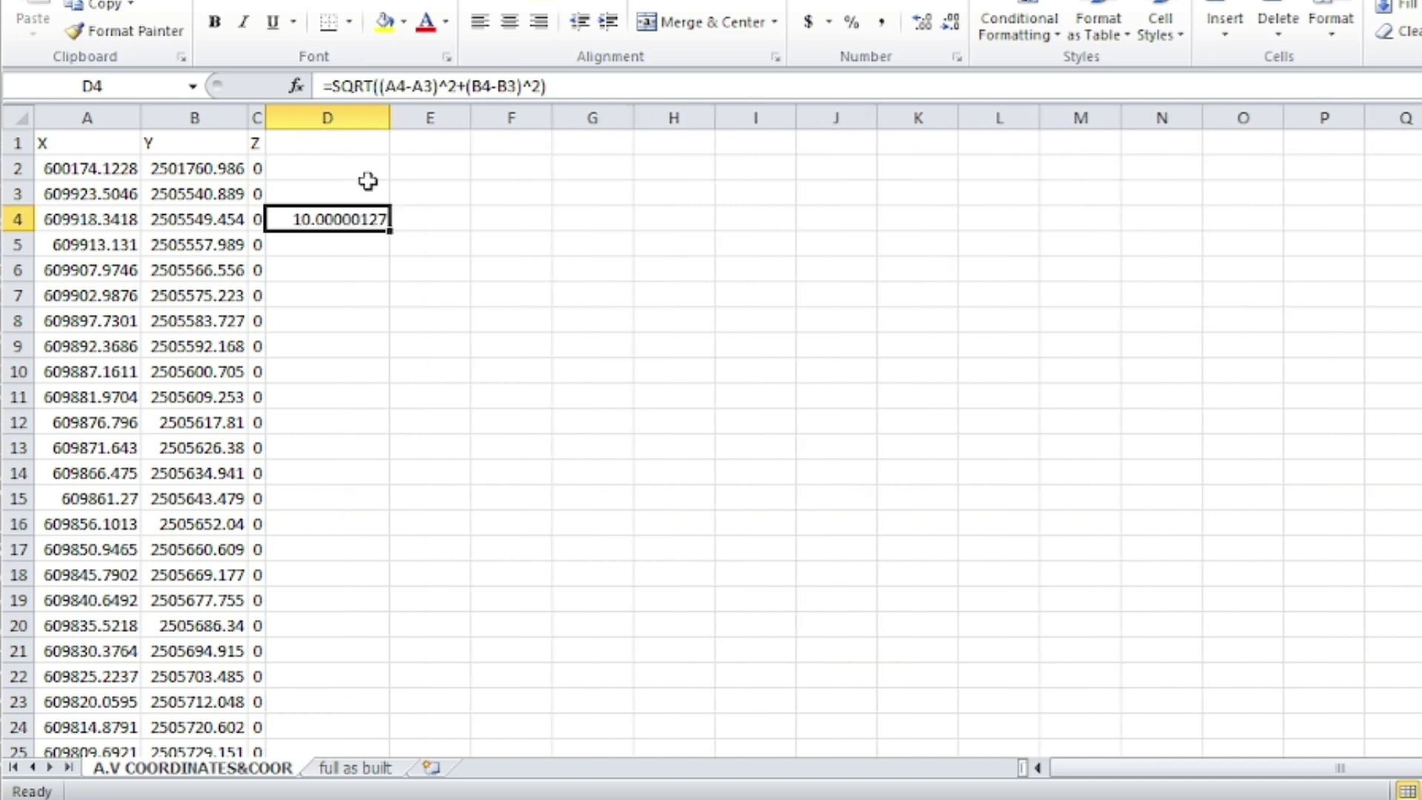
pyautogui.doubleClick(390, 233)
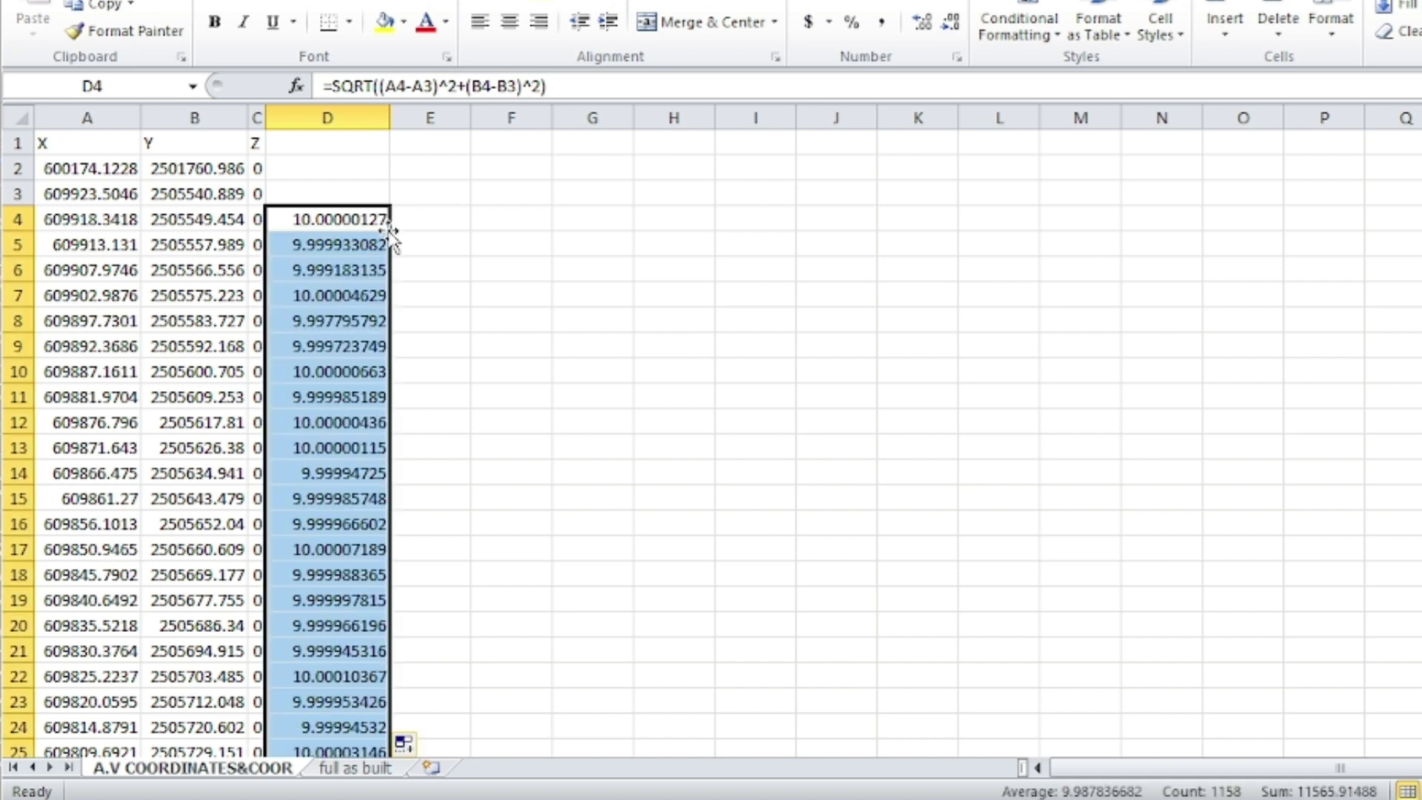
pyautogui.scroll(-1, 326, 296)
pyautogui.scroll(-1, 336, 314)
pyautogui.scroll(-6, 336, 315)
pyautogui.scroll(-3, 335, 317)
pyautogui.scroll(-5, 336, 318)
pyautogui.scroll(-6, 337, 325)
pyautogui.scroll(-7, 337, 339)
pyautogui.scroll(-5, 339, 368)
pyautogui.scroll(-8, 340, 371)
pyautogui.scroll(-4, 343, 434)
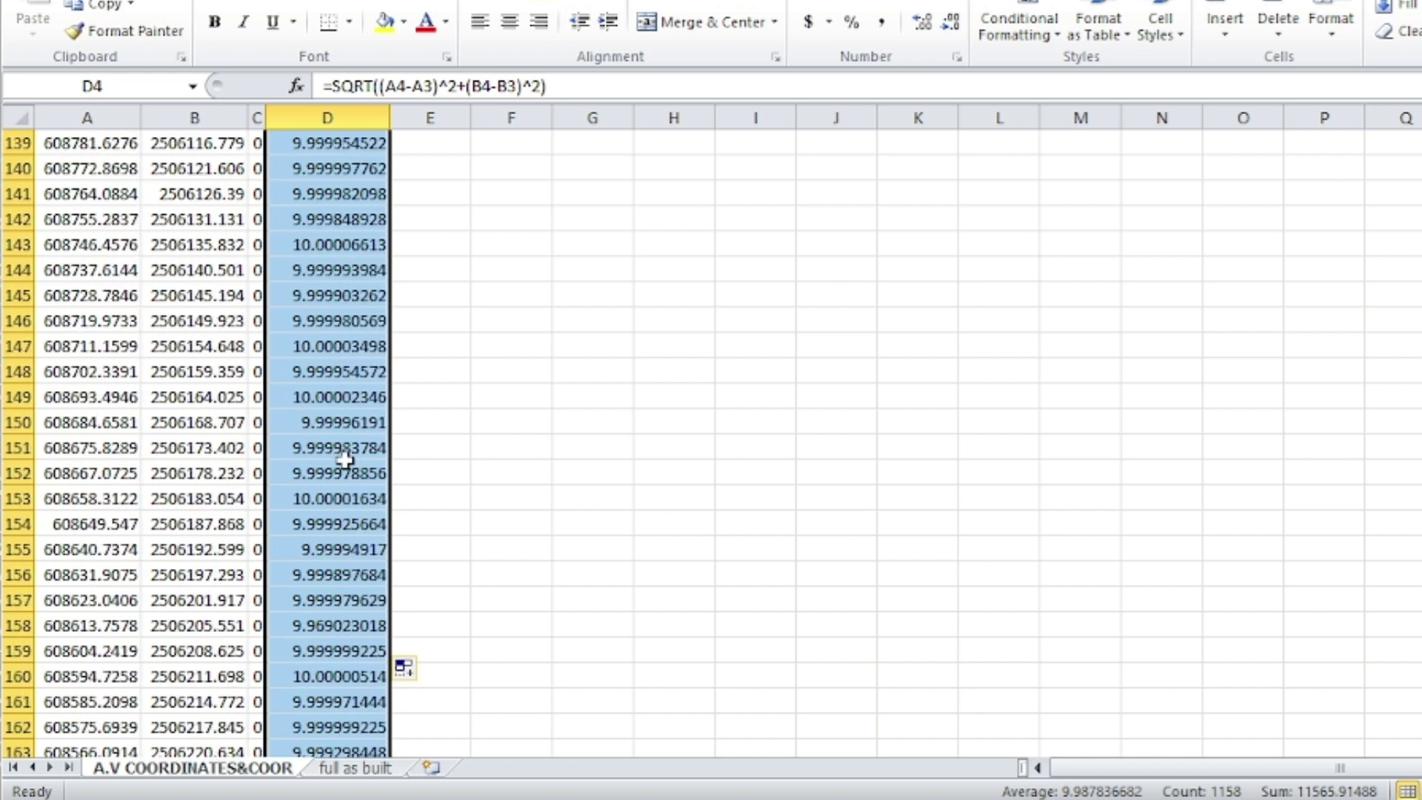